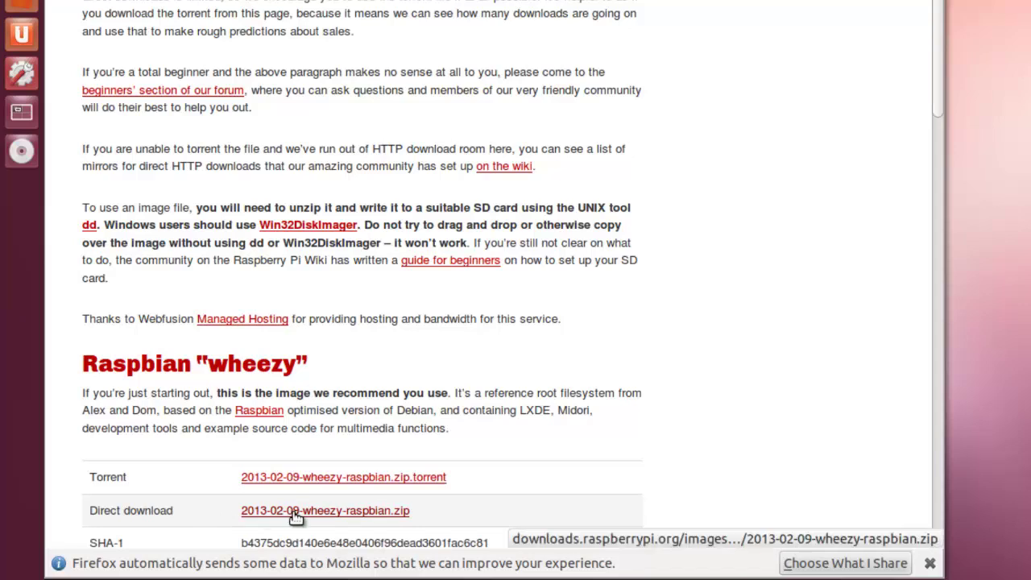
- Start the direct download of 2013-02-09-wheezy-raspbian.zip from the Raspberry Pi downloads page
click(361, 513)
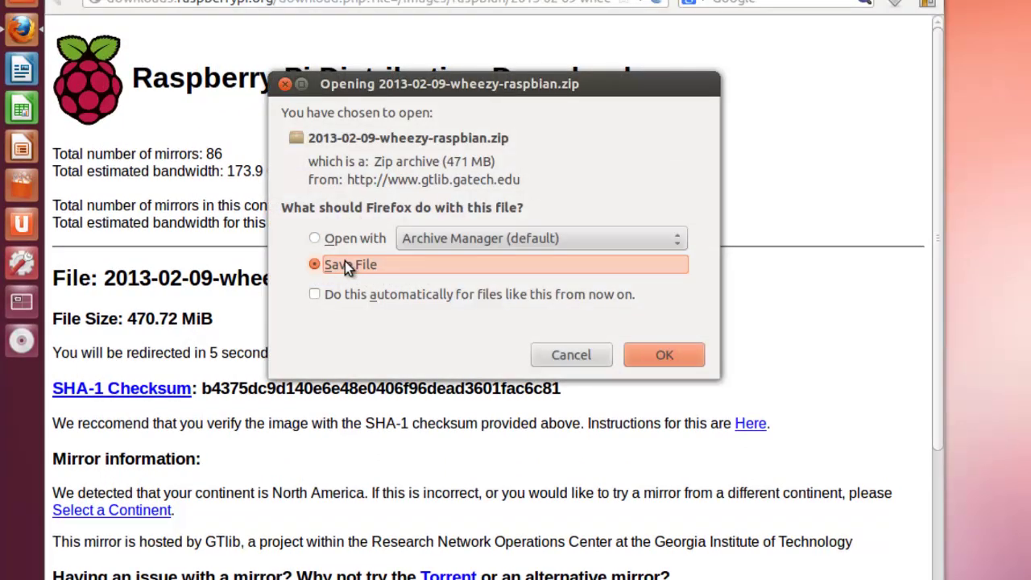
- Save the 471 MB zip to disk and dismiss the finished downloads list
click(664, 355)
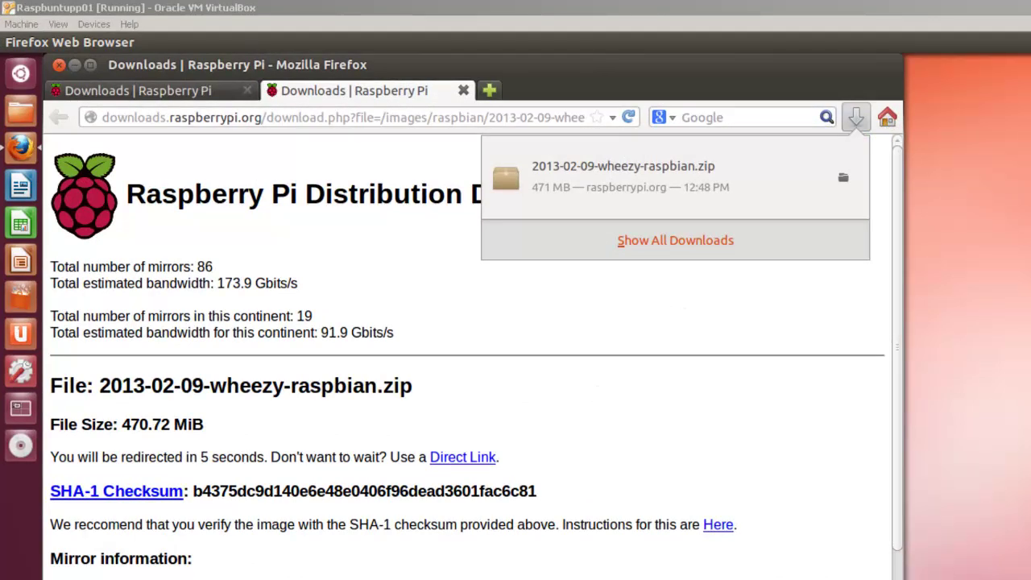
click(26, 74)
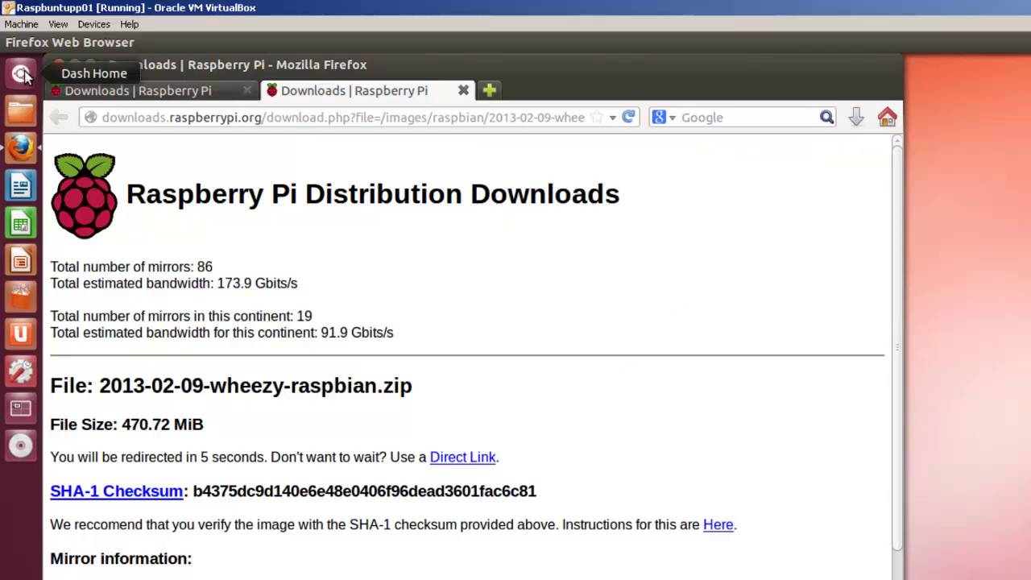
- Open a Terminal from the Dash and change into the Downloads folder
click(25, 72)
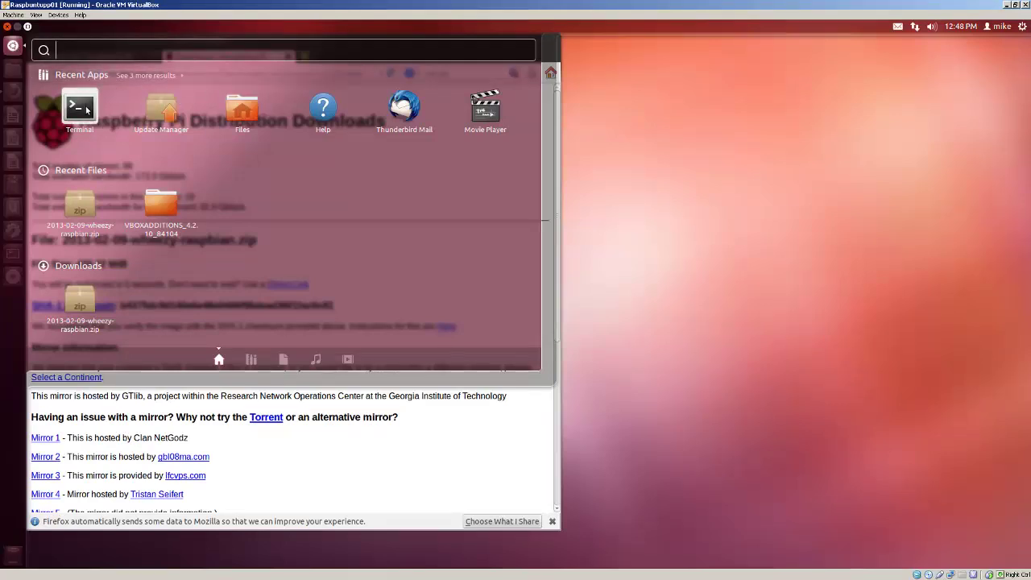
click(87, 109)
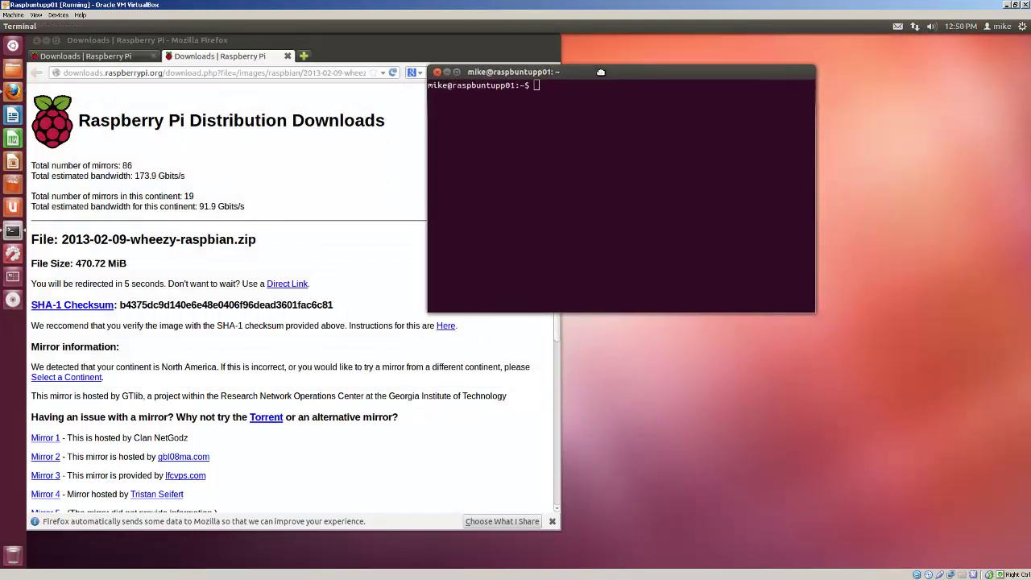
drag(509, 55, 443, 51)
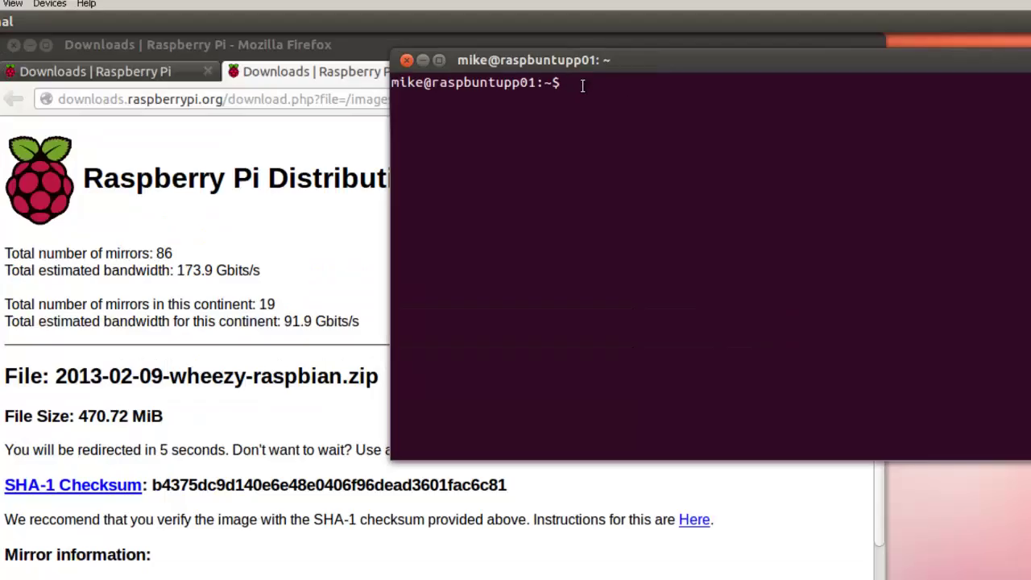
text(sha1sum)
key(BackSpace)
key(BackSpace)
key(BackSpace)
key(BackSpace)
key(BackSpace)
key(BackSpace)
key(BackSpace)
text(cd Downloads)
key(Return)
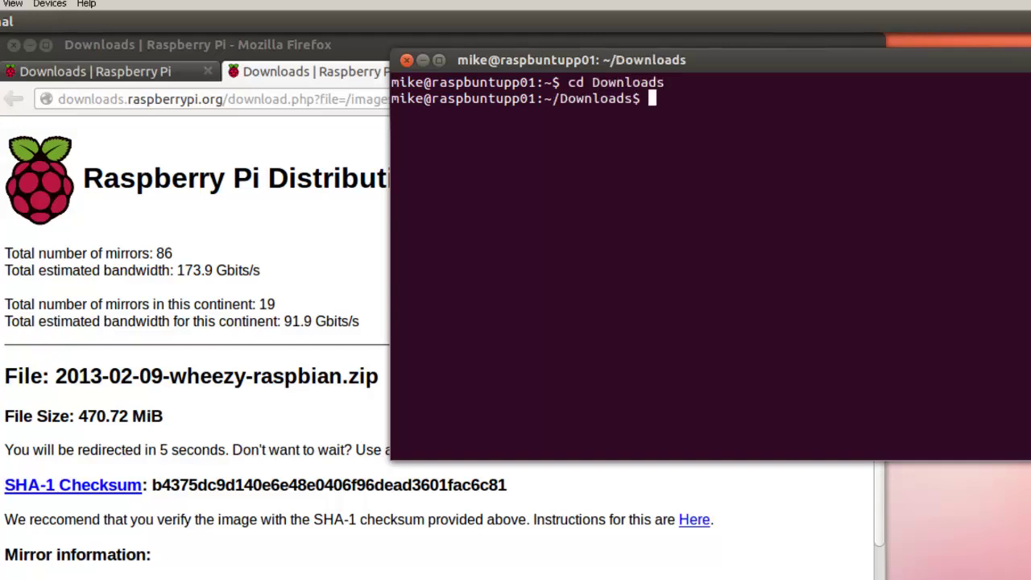
- List Downloads to confirm 2013-02-09-wheezy-raspbian.zip is there, then type sha1sum at the prompt
text(ls)
key(Return)
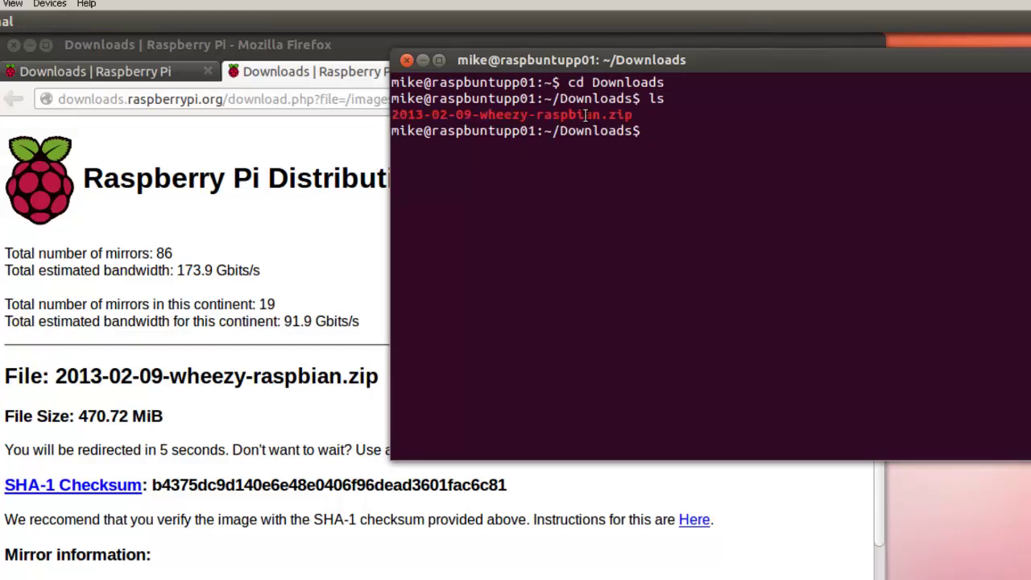
text(sha1sunm)
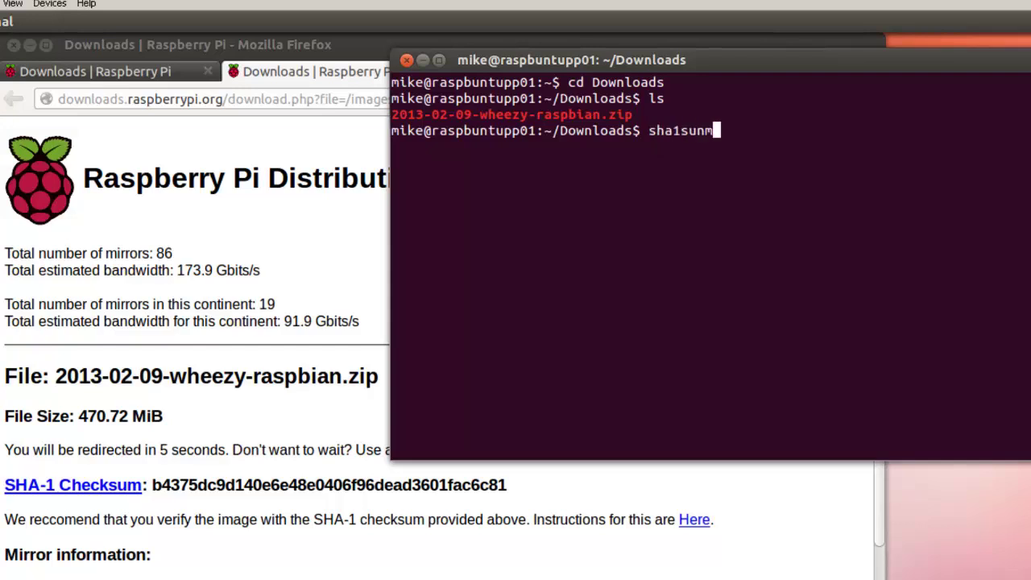
key(BackSpace)
key(BackSpace)
text(m)
- Paste the zip file name copied from the web page after sha1sum and add '| grep'
drag(375, 376, 93, 382)
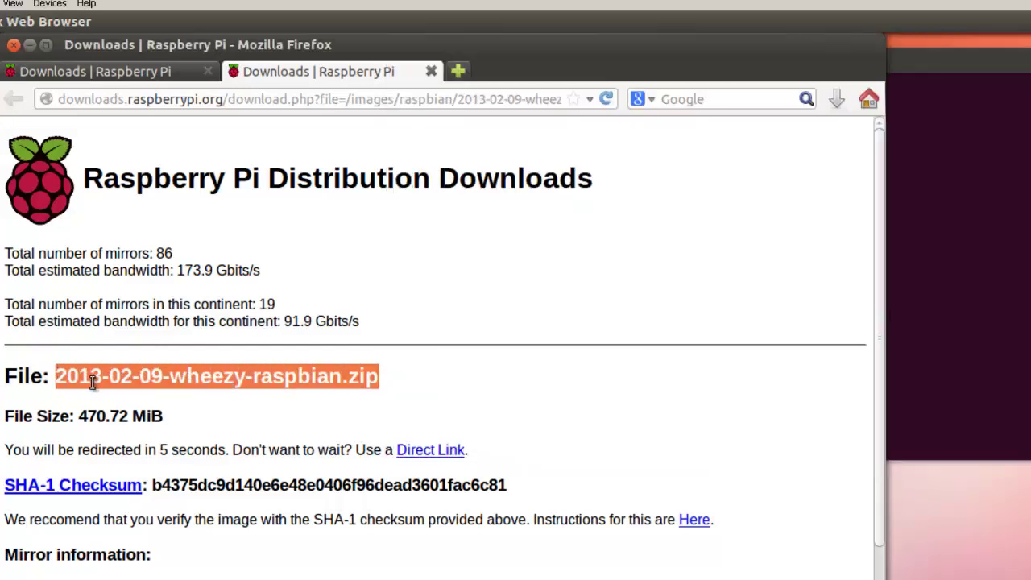
right_click(93, 383)
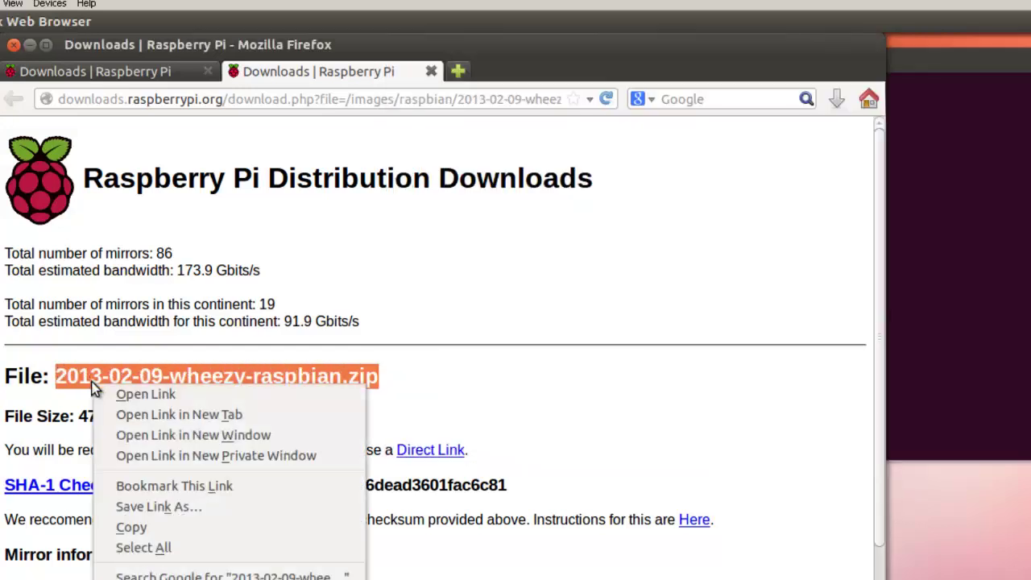
click(131, 529)
click(934, 205)
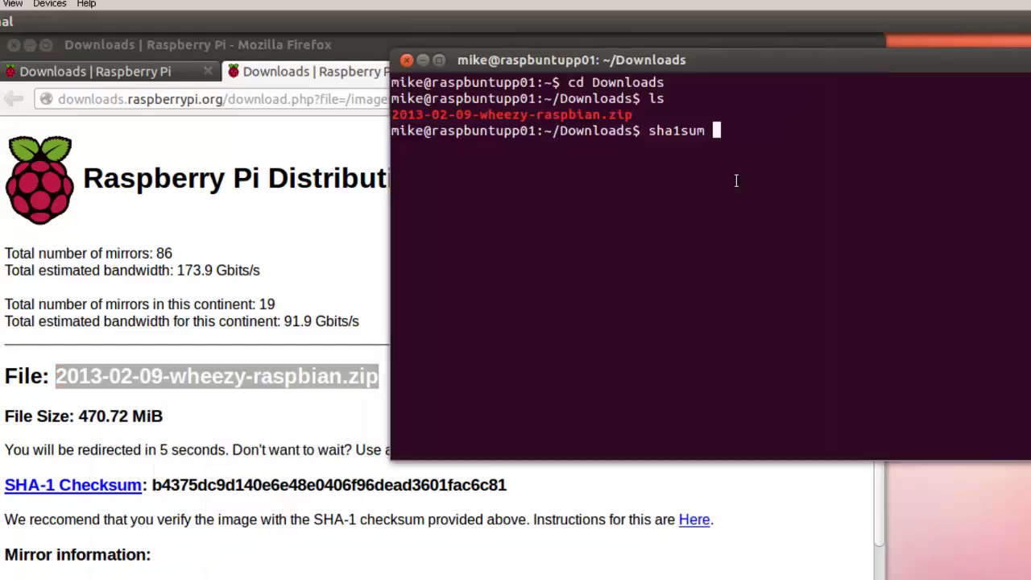
right_click(715, 129)
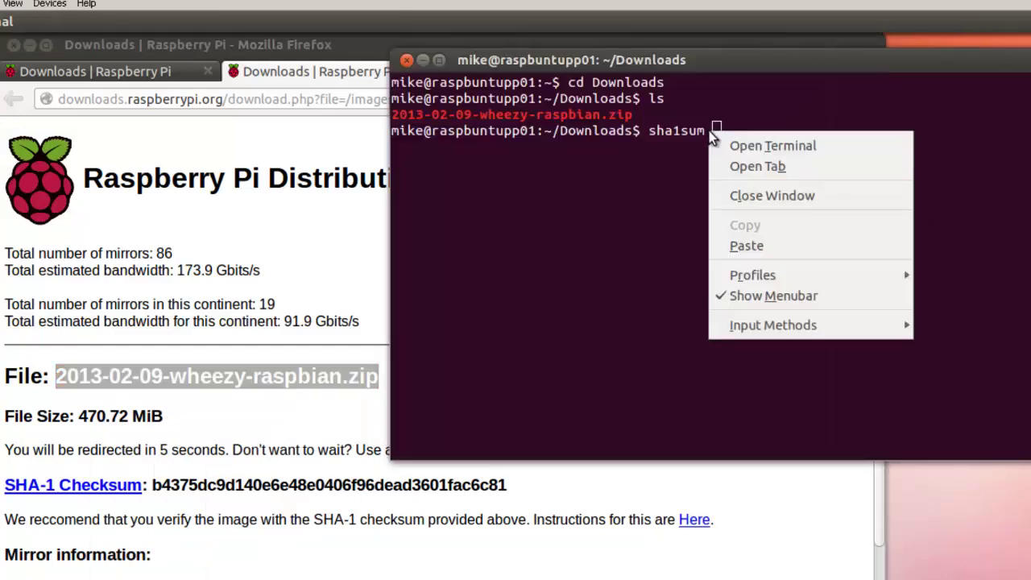
click(751, 251)
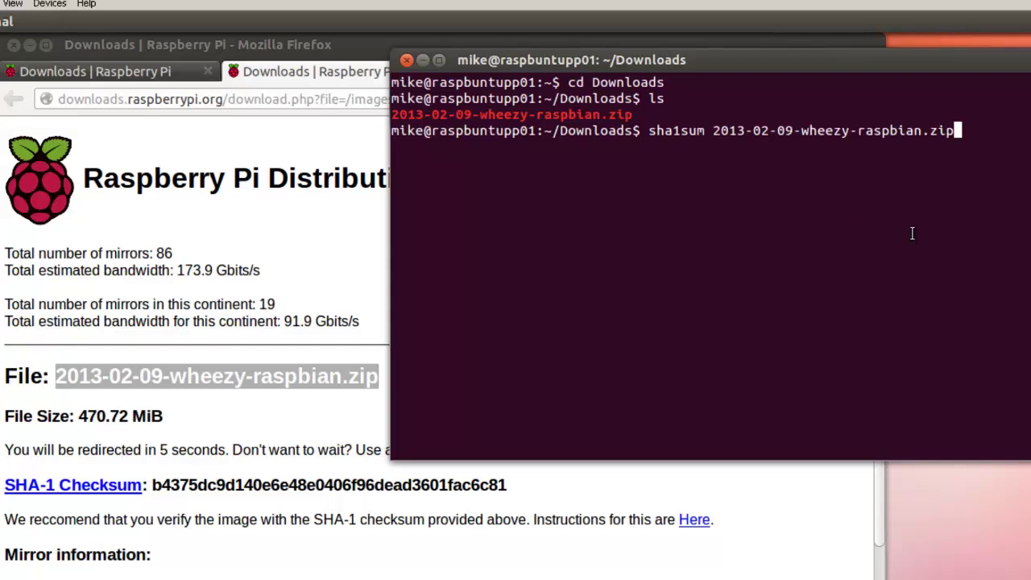
text(| grep)
- Append the published SHA-1 checksum copied from the page and run the comparison
drag(508, 485, 151, 486)
right_click(163, 486)
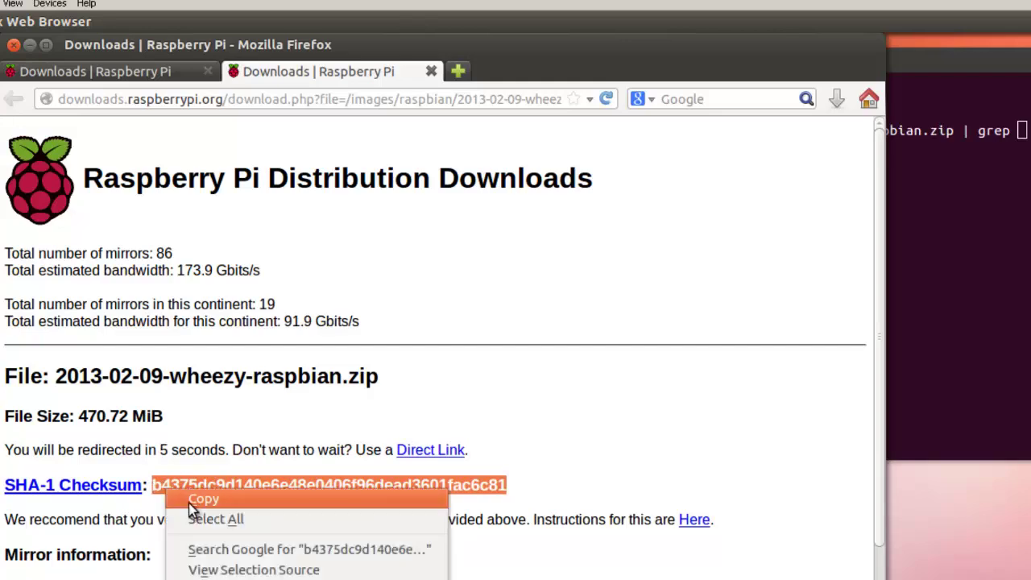
click(198, 501)
click(950, 290)
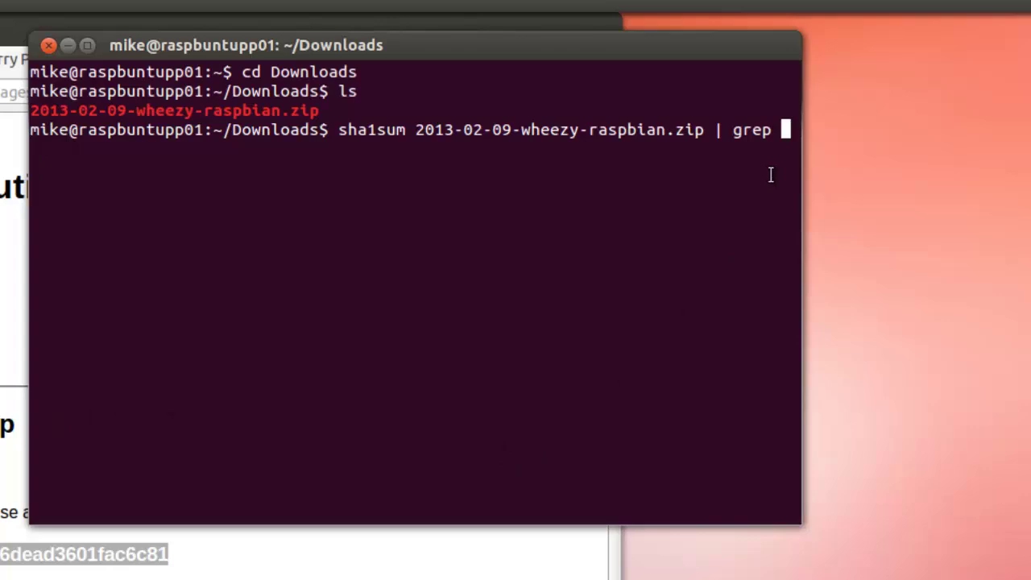
right_click(788, 131)
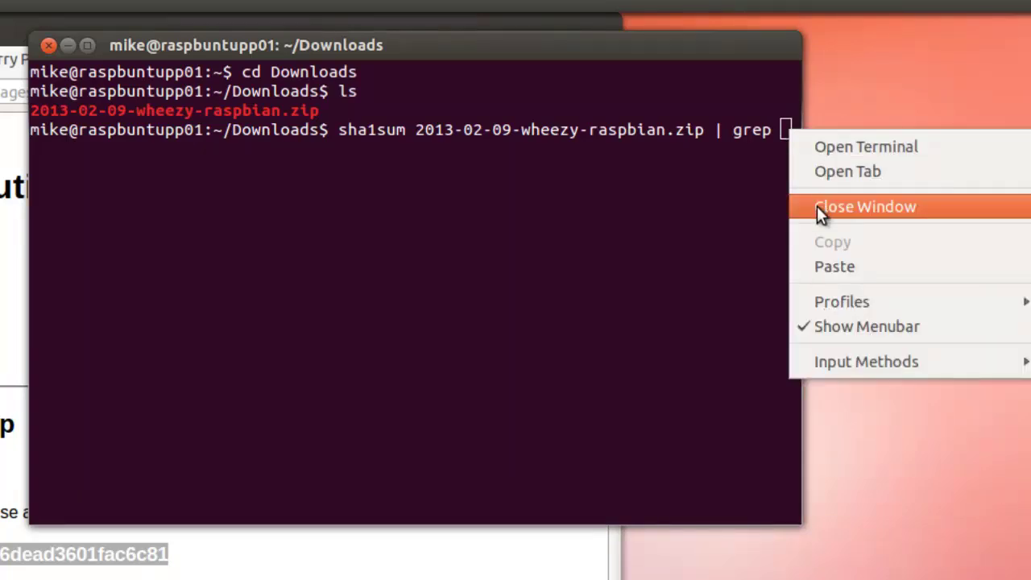
click(831, 268)
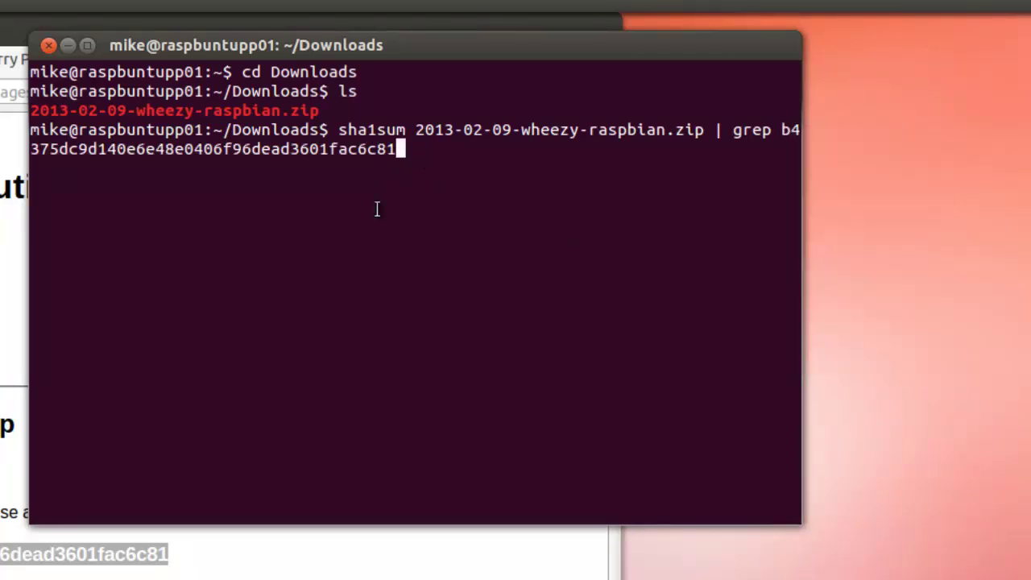
key(Return)
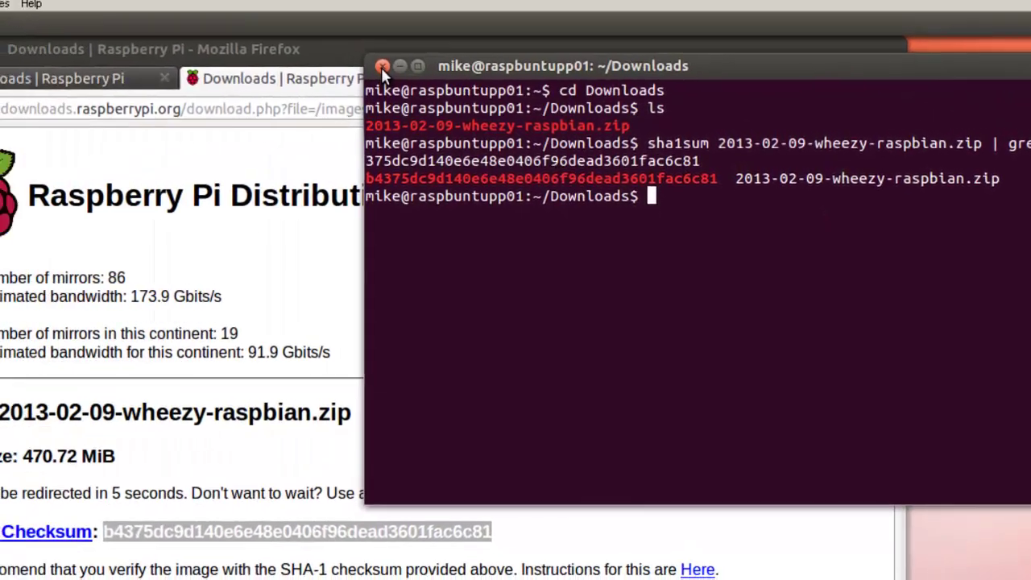
- Close Terminal and Firefox, then Extract Here the zip inside Home > Downloads
click(49, 46)
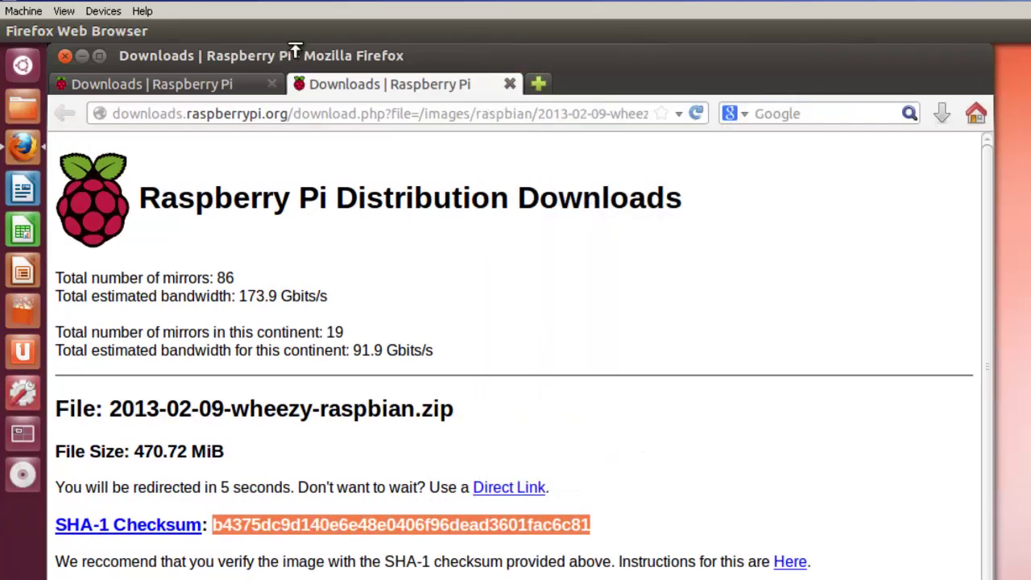
click(64, 57)
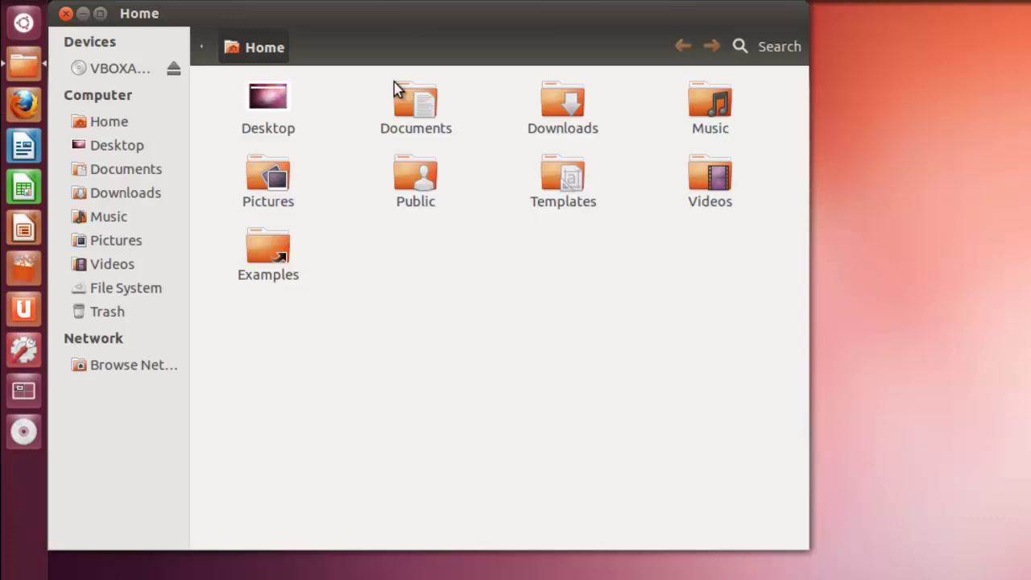
click(555, 102)
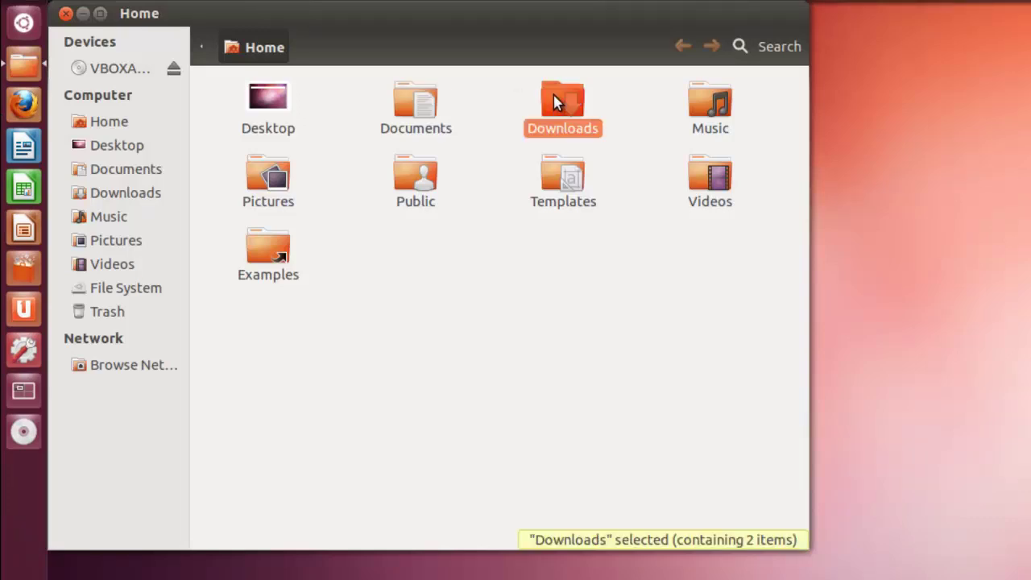
double_click(556, 103)
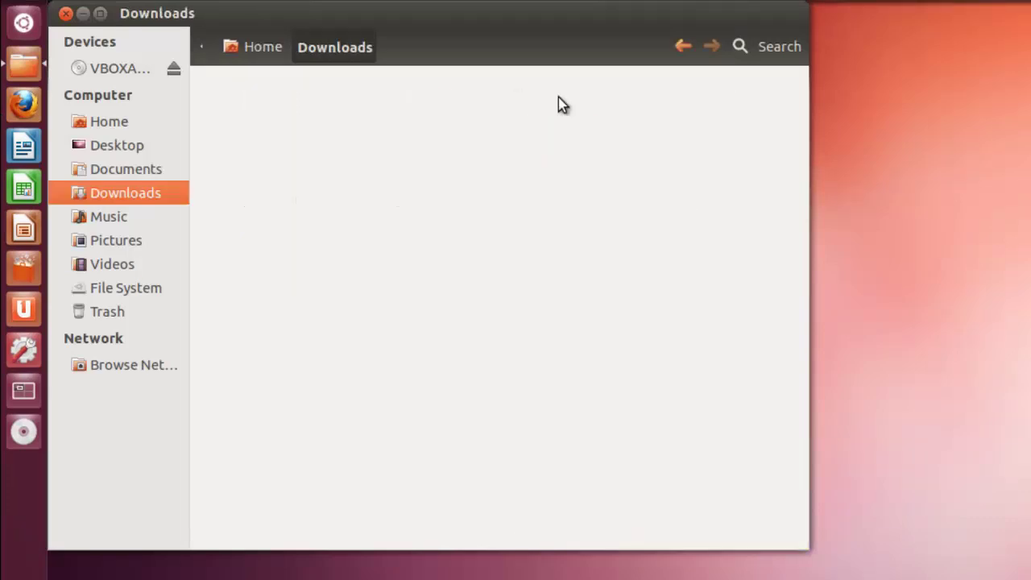
right_click(266, 100)
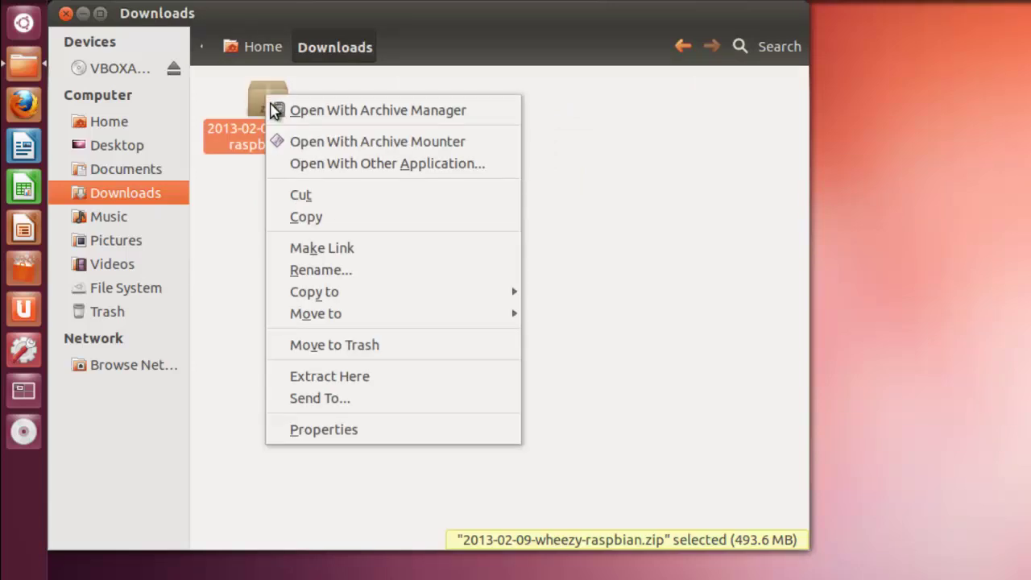
click(306, 376)
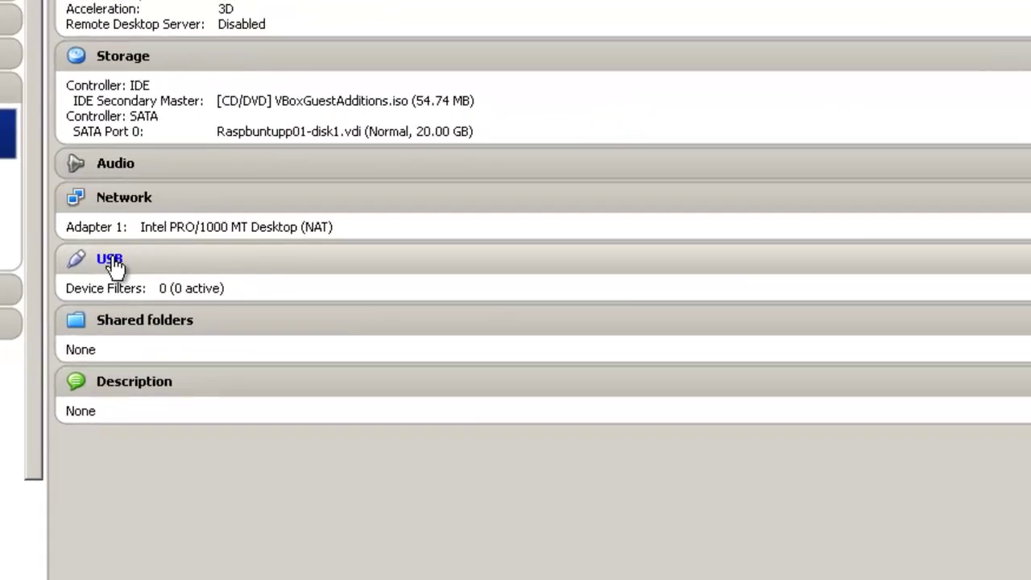
- Open the USB page of Raspbuntupp01's settings from the details pane
click(110, 260)
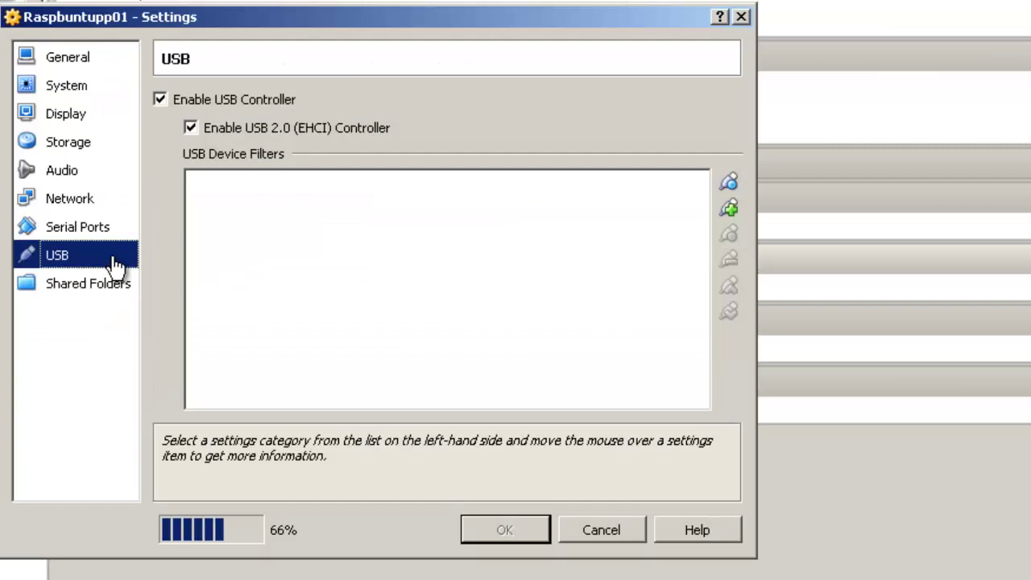
- Add a USB device filter for Generic USB2.0-CRW [1981] and save the settings
click(729, 212)
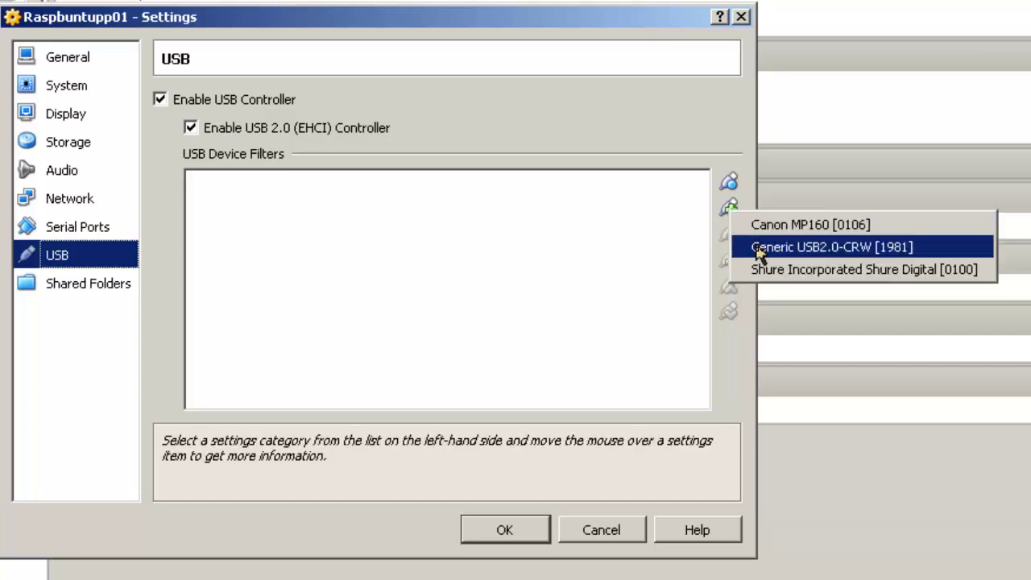
mouse_move(759, 251)
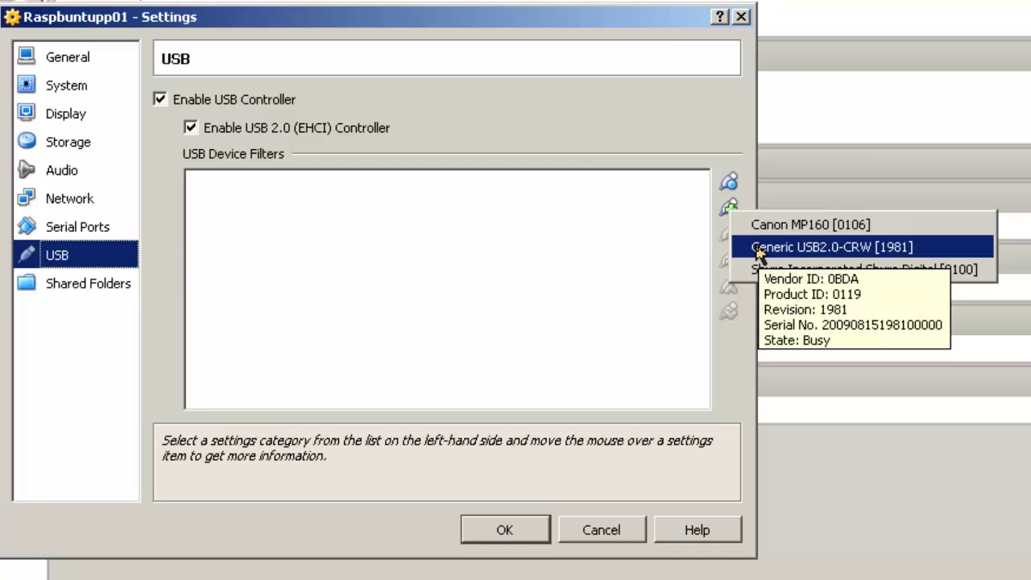
click(758, 249)
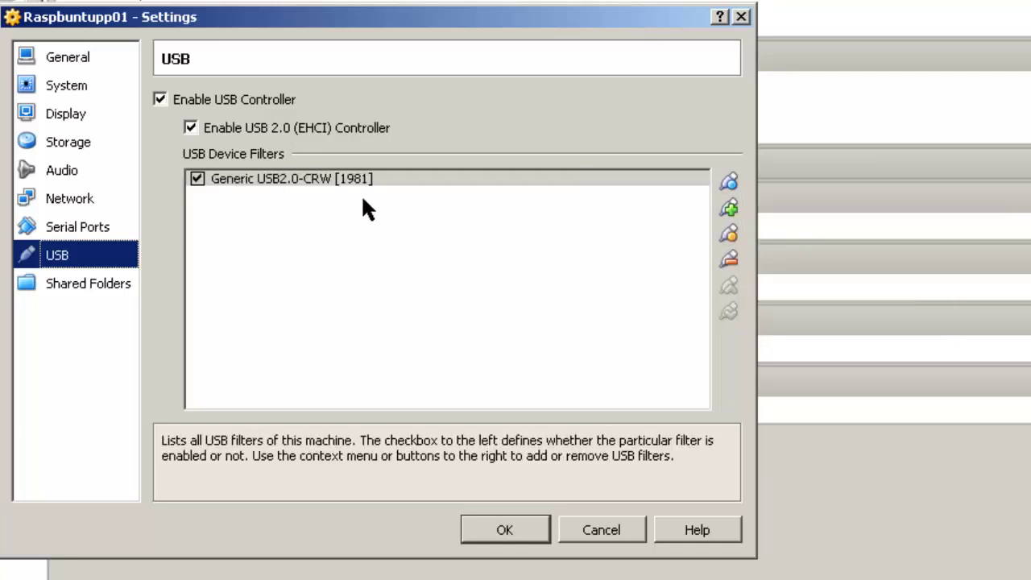
click(519, 527)
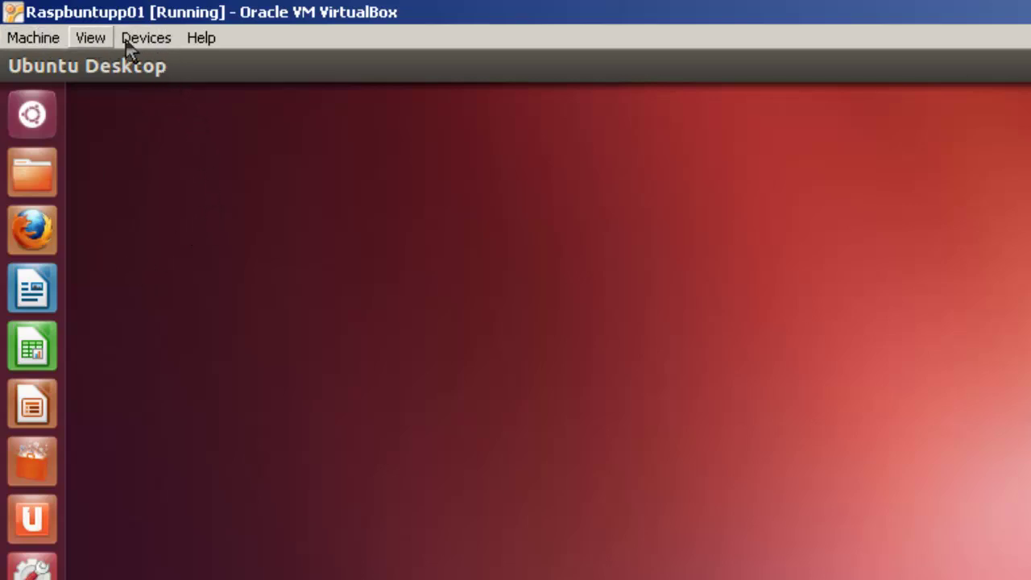
click(150, 40)
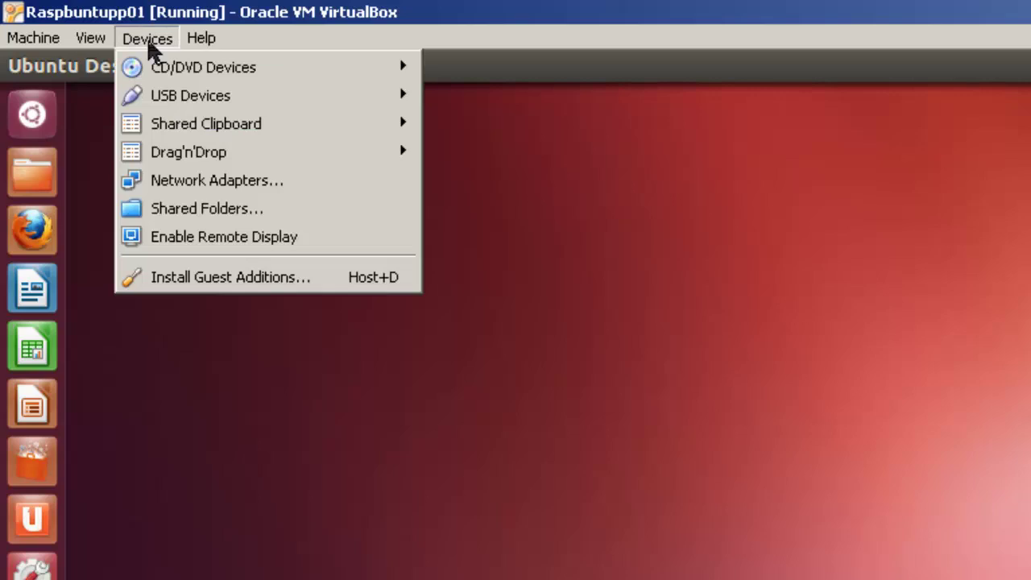
mouse_move(164, 81)
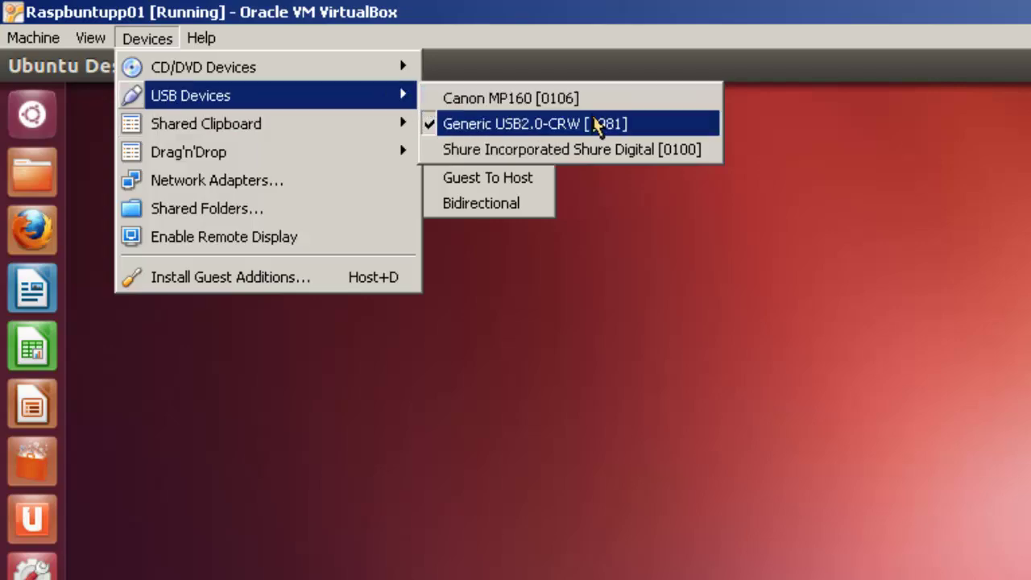
mouse_move(594, 123)
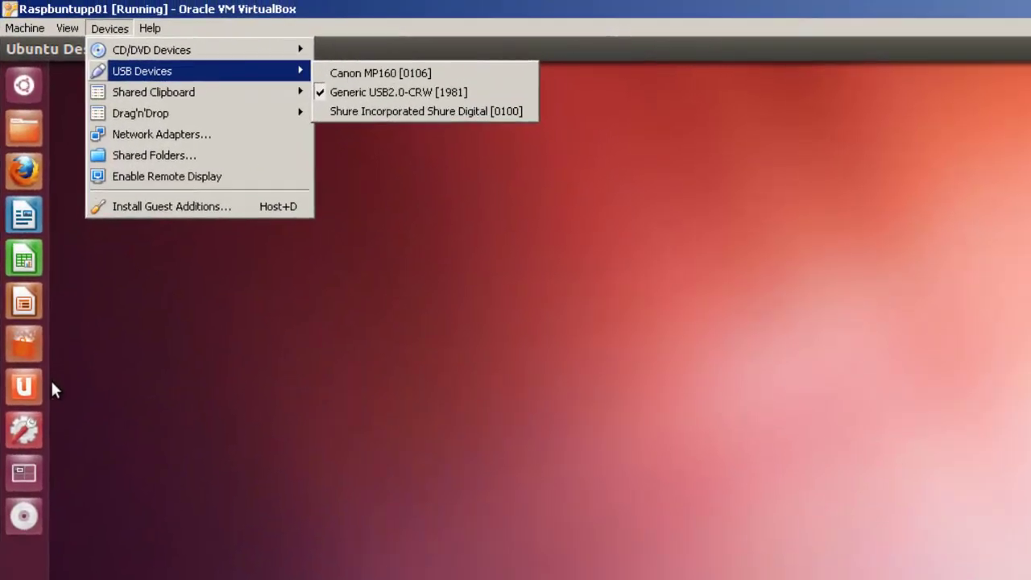
click(16, 350)
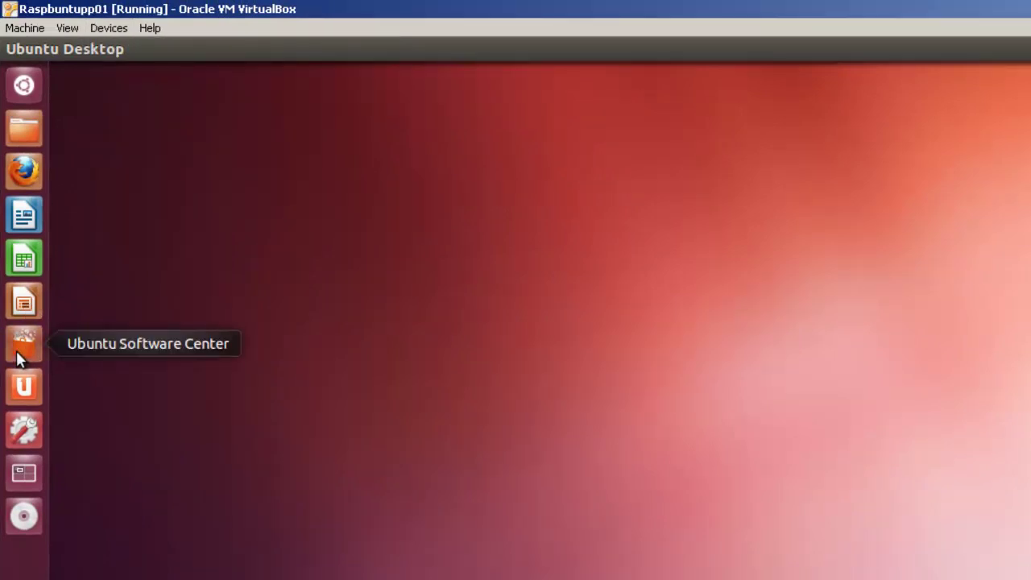
- Search Ubuntu Software Center for 'imagewriter' and install ImageWriter, authenticating with the account password
click(16, 350)
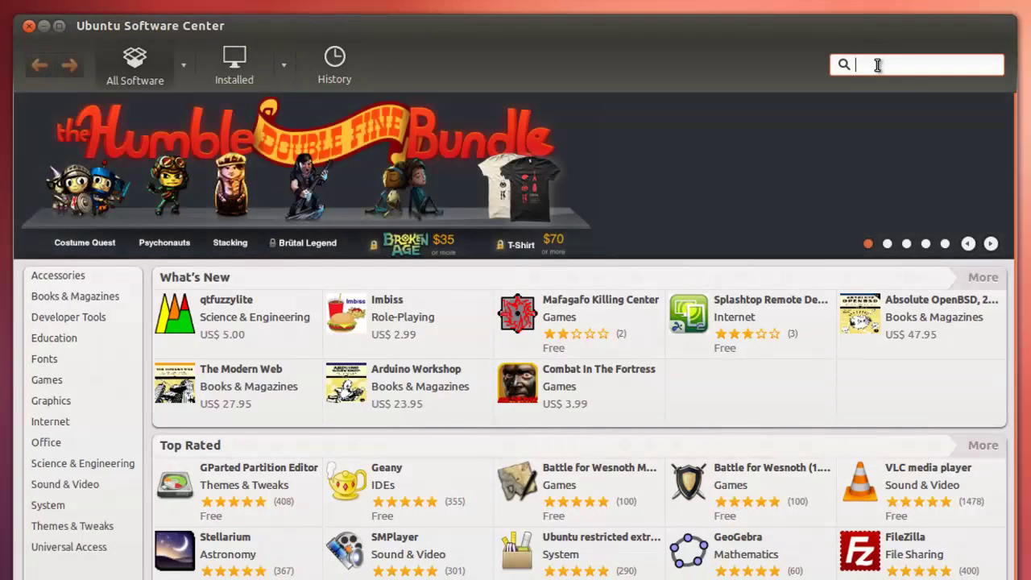
text(ima)
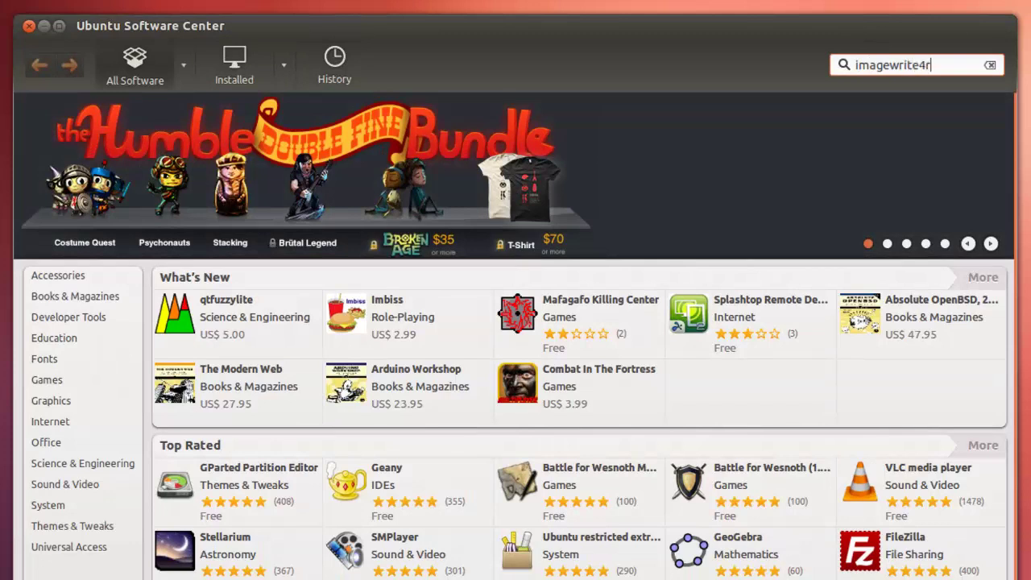
text(gewrite4r)
key(BackSpace)
key(BackSpace)
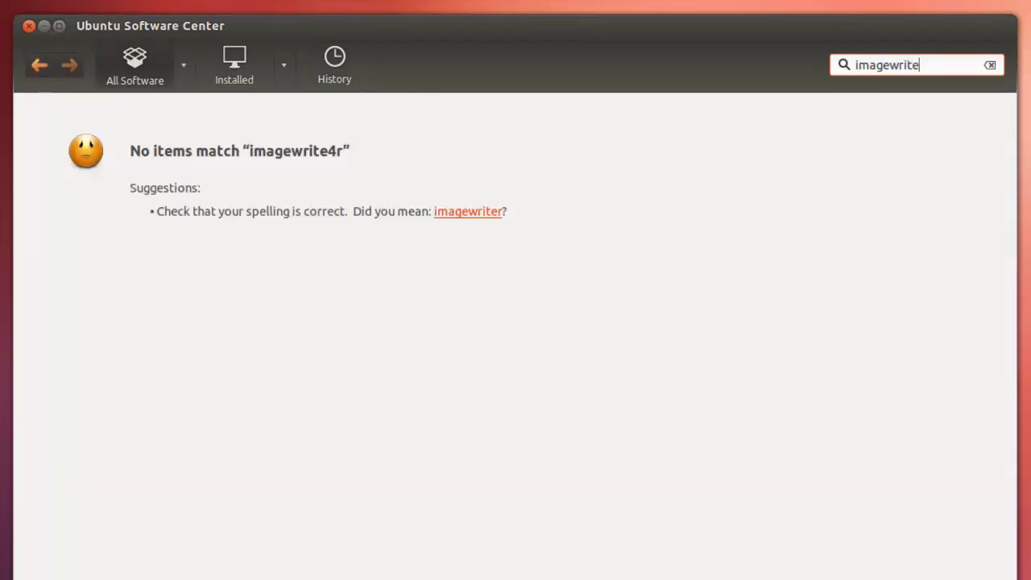
text(r)
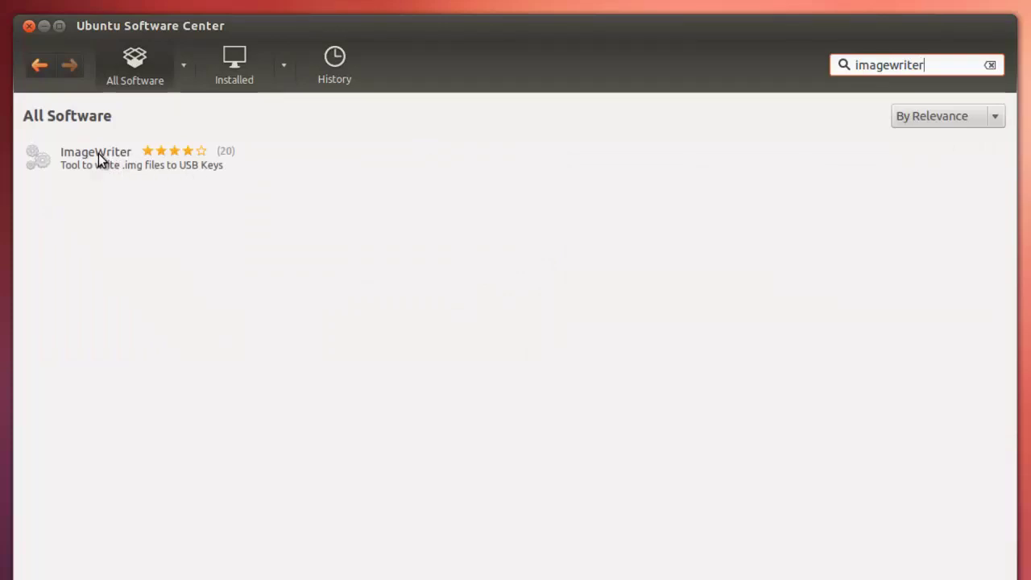
click(99, 153)
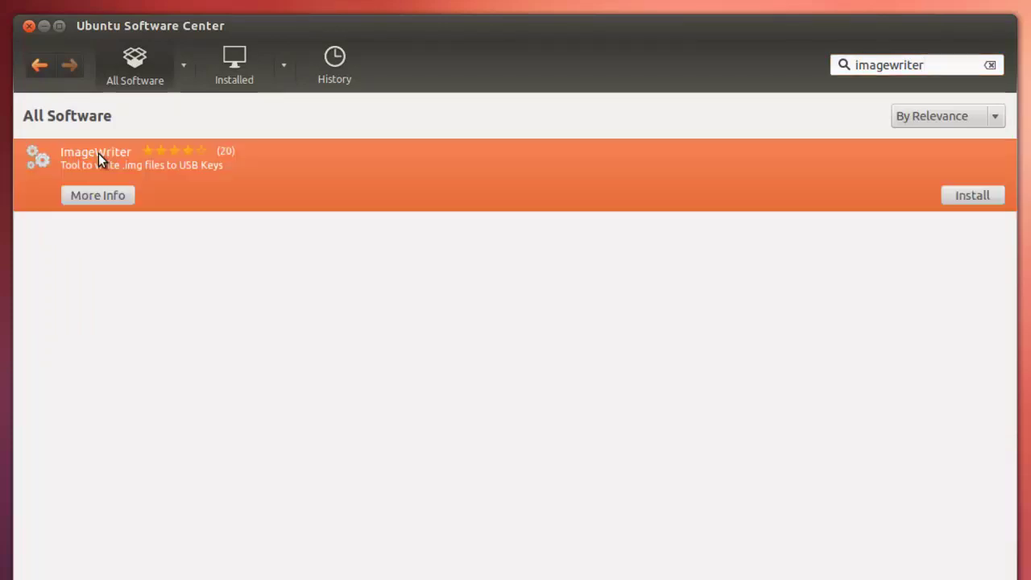
click(989, 200)
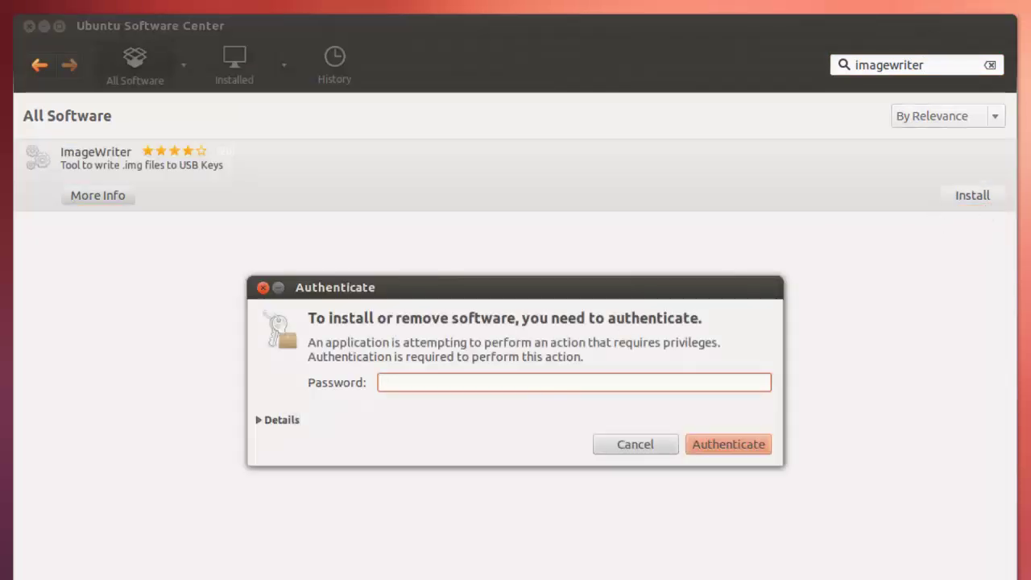
text(•)
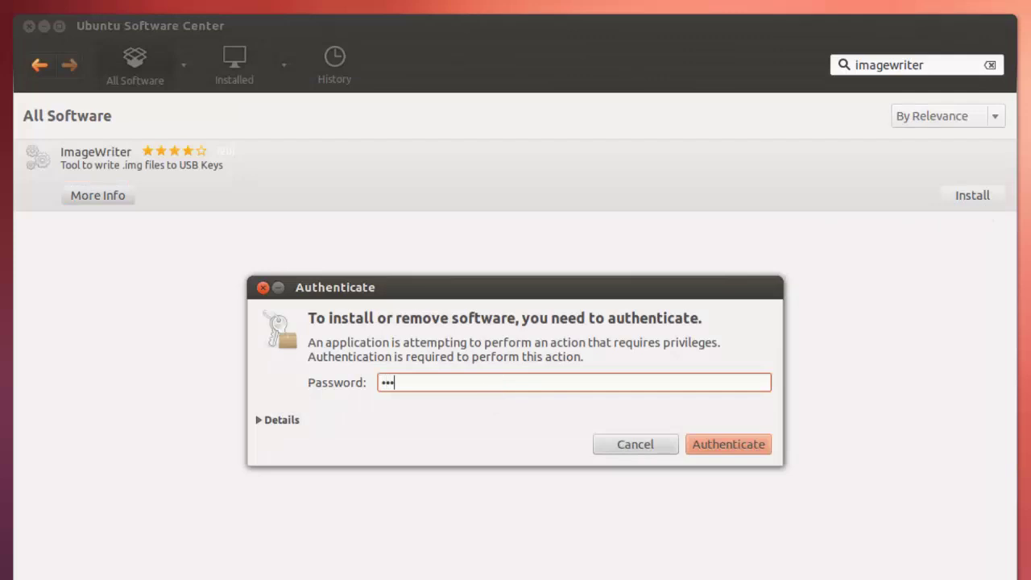
click(714, 442)
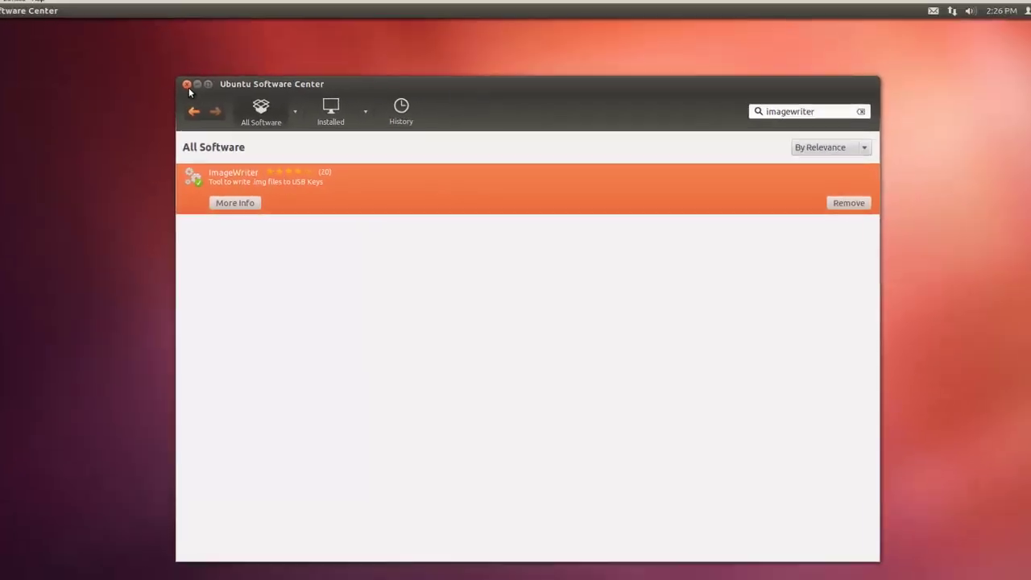
- Close Software Center and enter the administrator password to launch ImageWriter
click(39, 39)
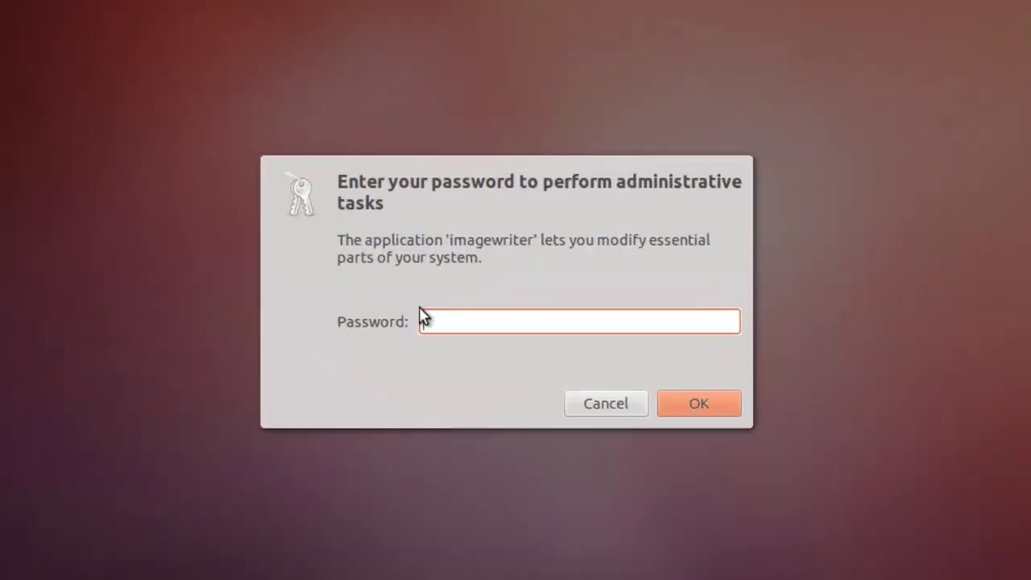
text(*******)
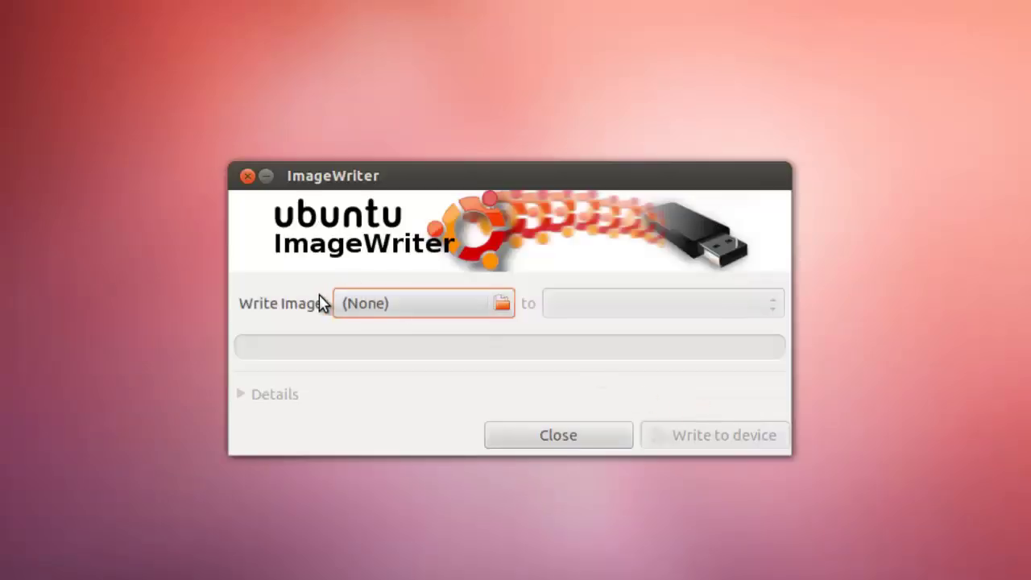
- Write 2013-02-09-wheezy-raspbian.img to the Generic SD/MMC card at /dev/sdb, accepting the data-loss warning
click(502, 303)
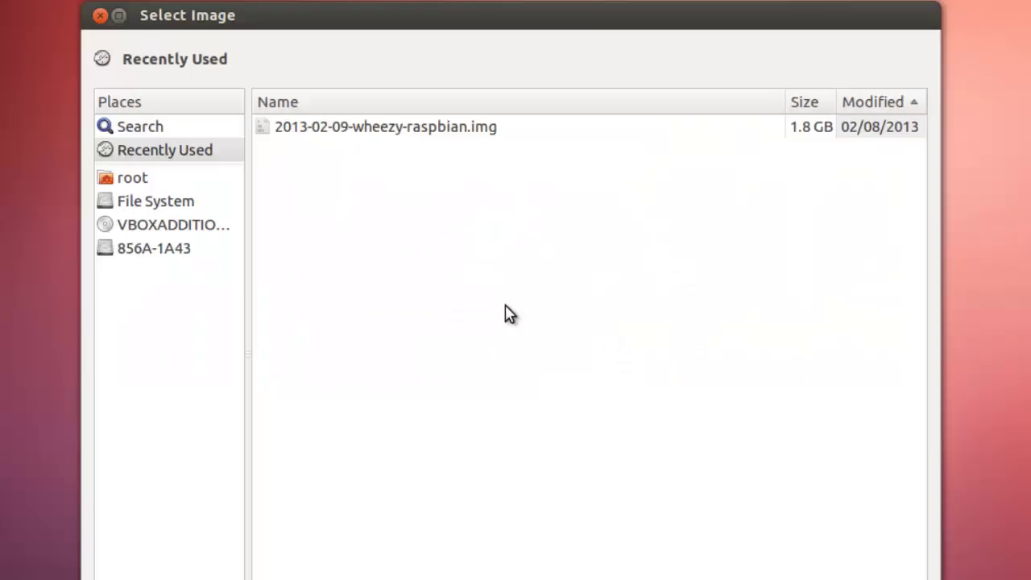
click(361, 129)
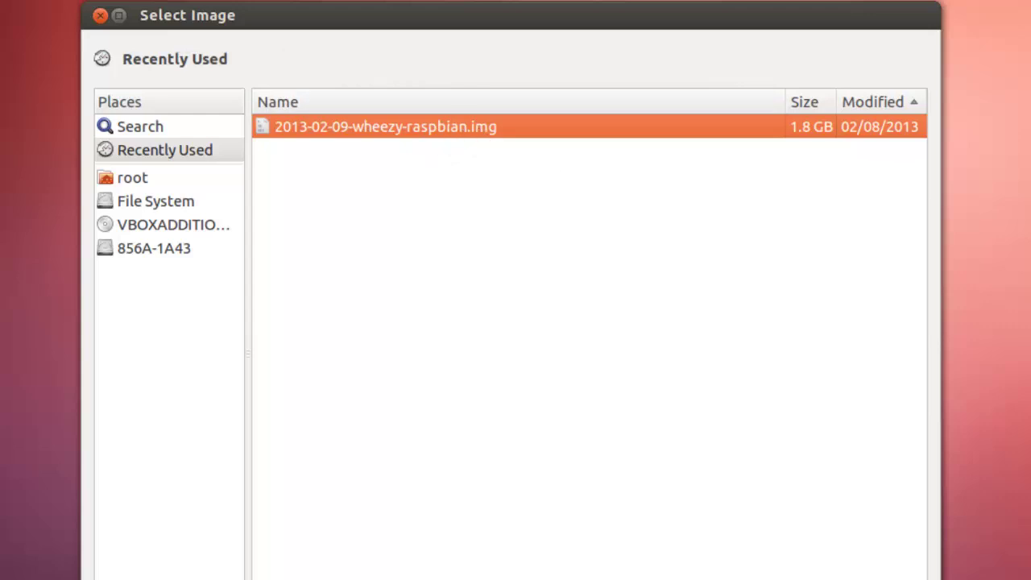
key(Return)
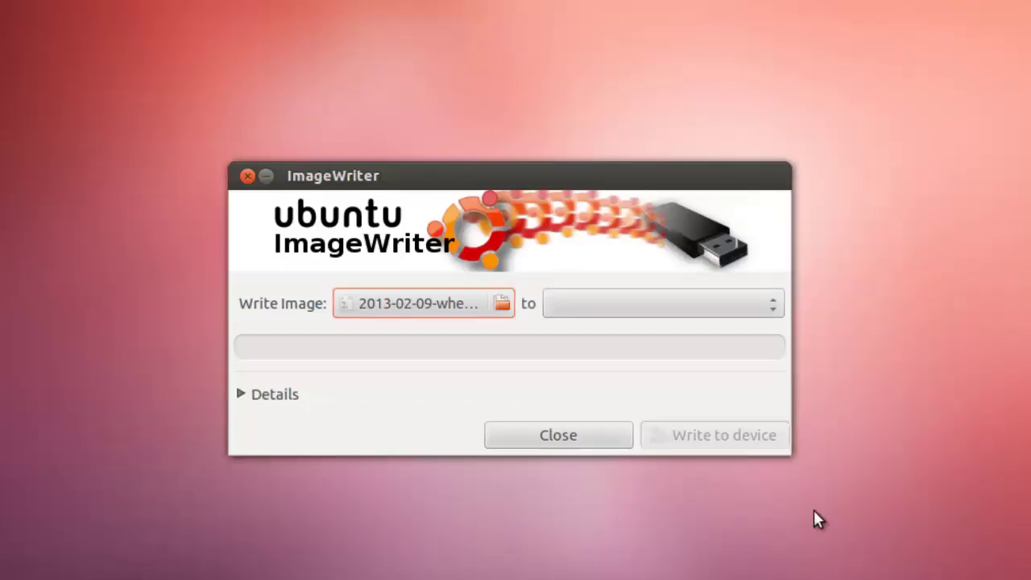
click(773, 306)
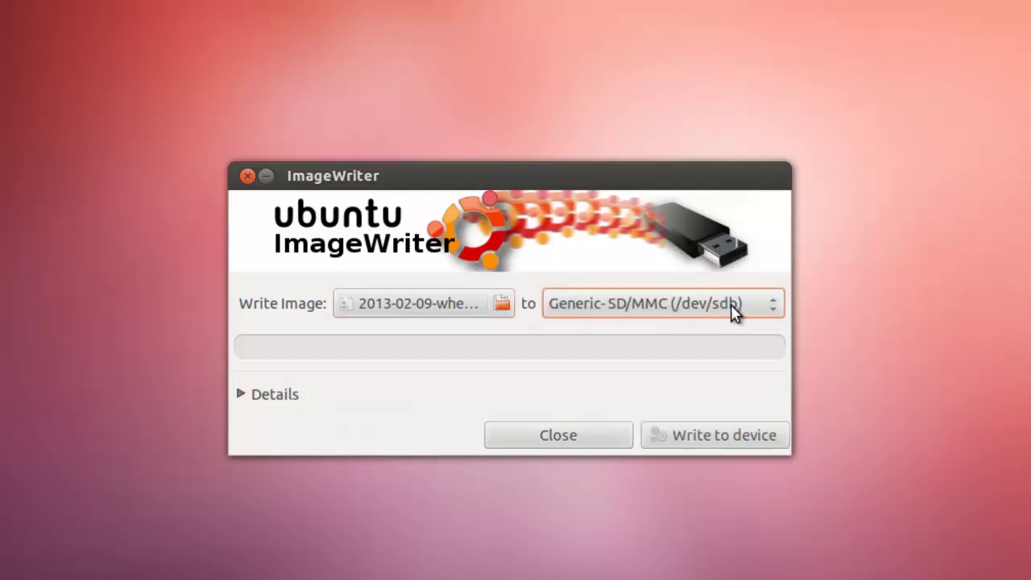
click(710, 437)
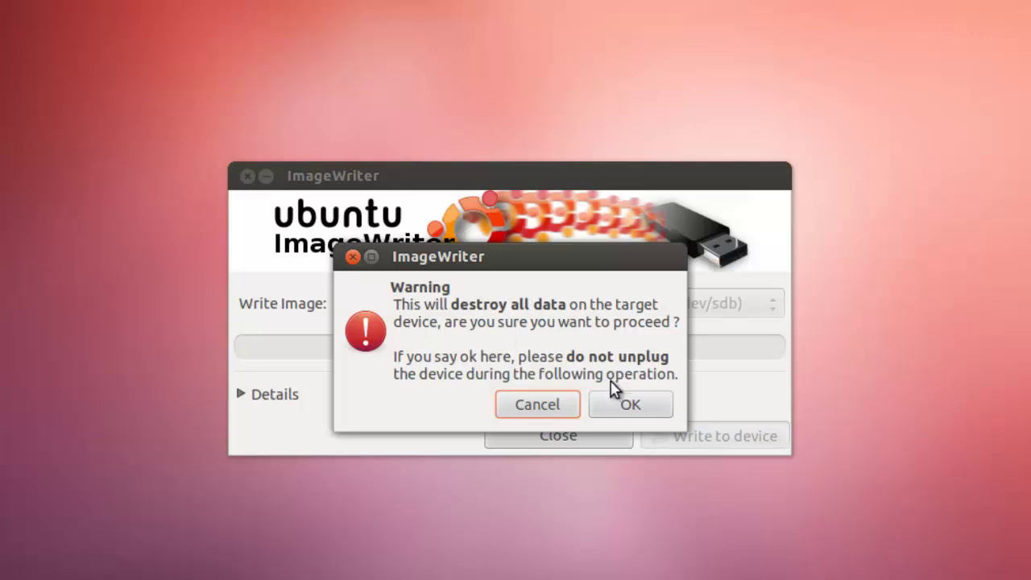
click(628, 411)
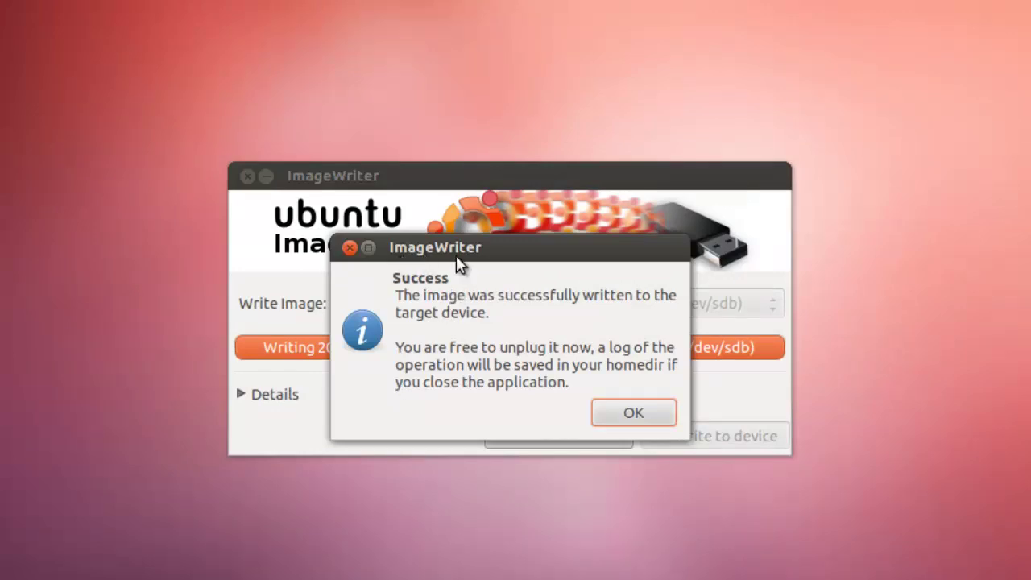
- Acknowledge the ImageWriter success message so the finished Raspbian write closes the program
click(646, 425)
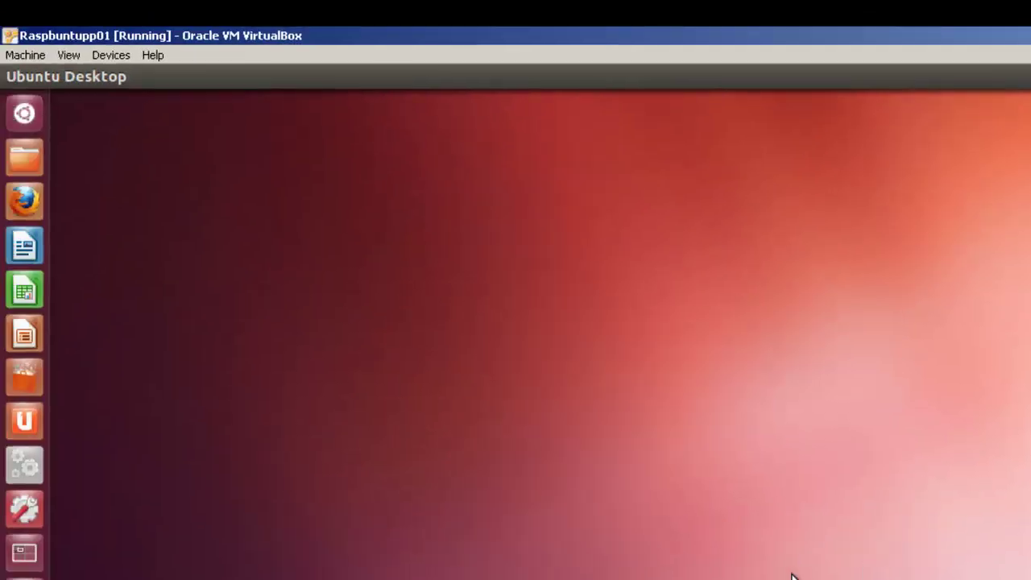
- Open the SD card's 7.9 GB Filesystem to show bootcode.bin, config.txt, kernel.img and start.elf
click(39, 152)
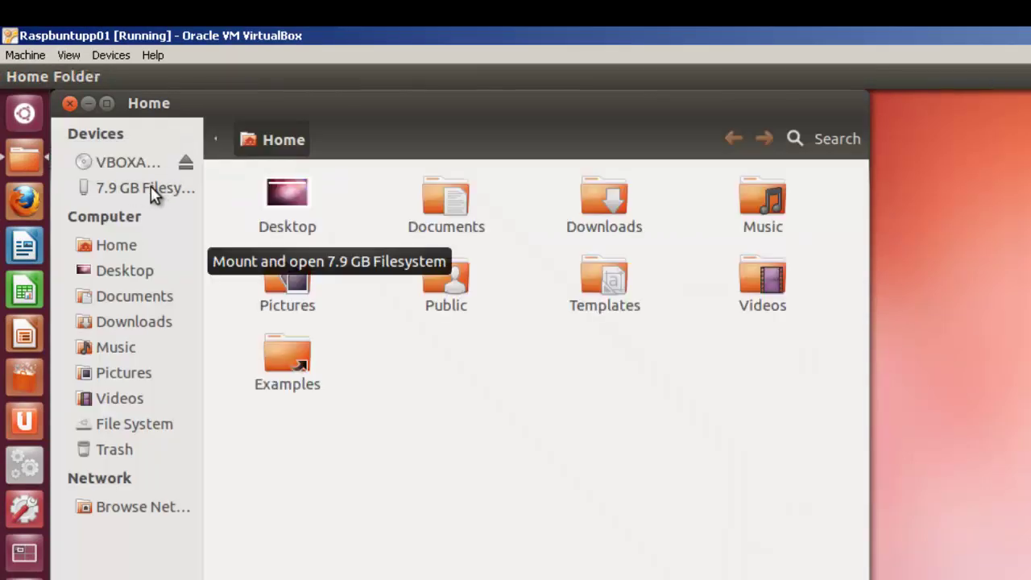
click(153, 196)
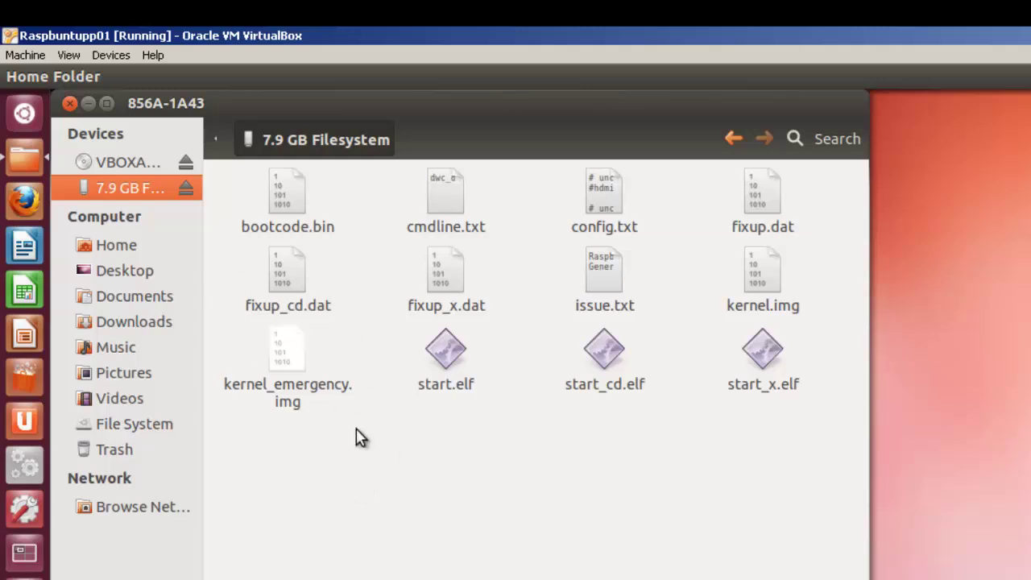
- Close the file manager and start GParted Partition Editor, authenticating with the administrator password
click(71, 104)
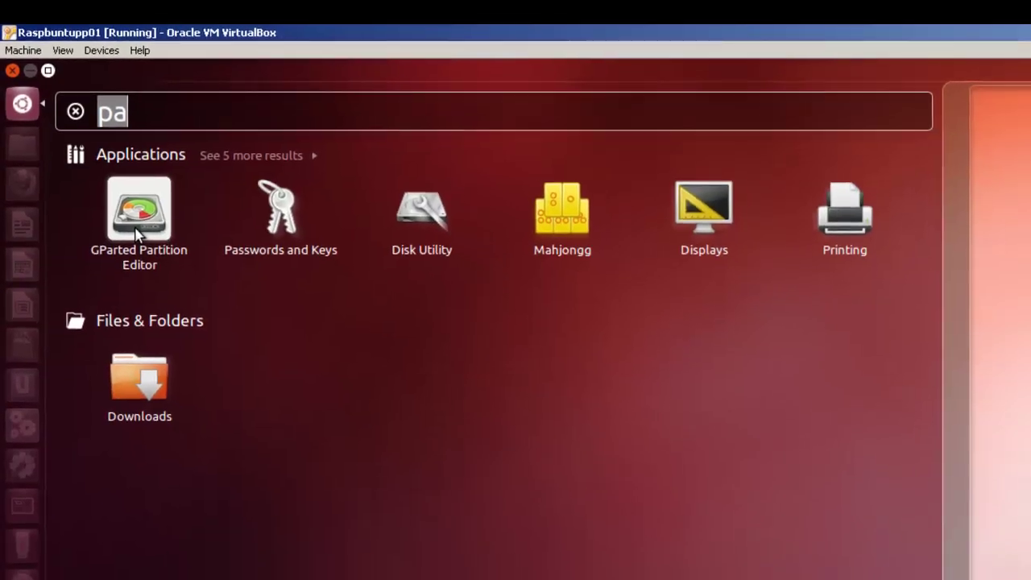
click(149, 256)
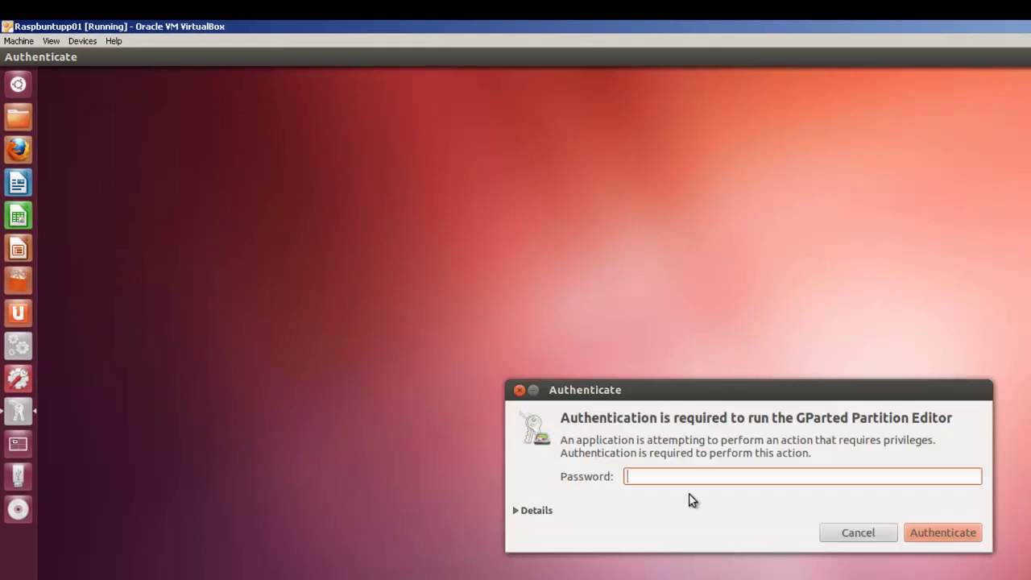
text(•••••••)
key(Return)
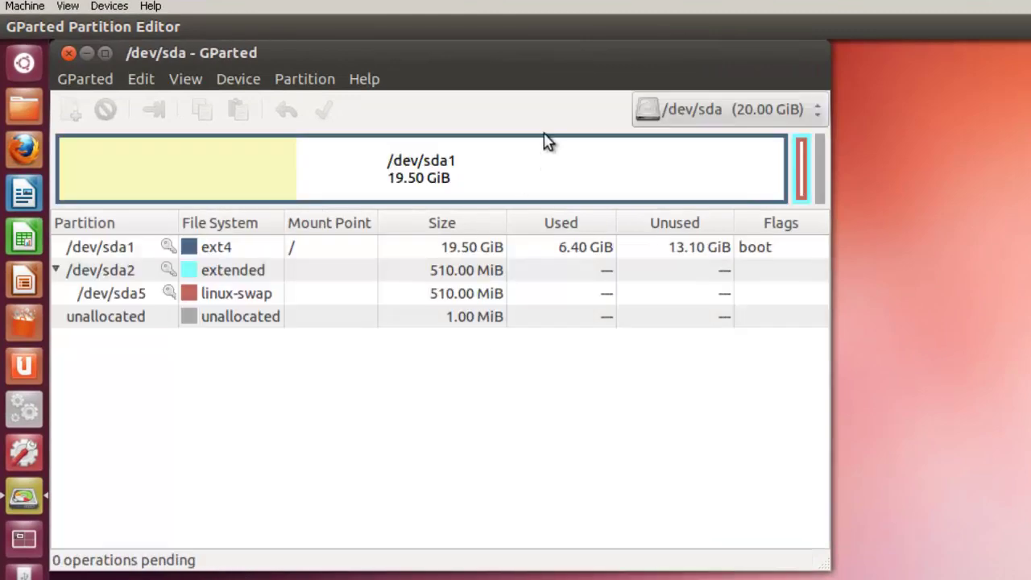
- Switch GParted to /dev/sdb, review its fat16 and ext4 partitions, then close GParted
click(814, 116)
click(759, 140)
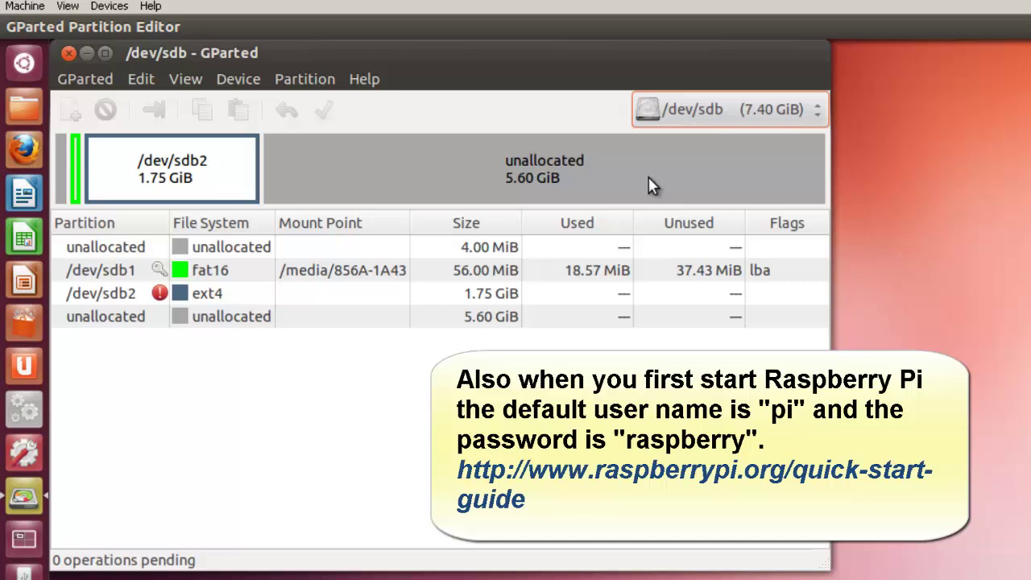
click(68, 55)
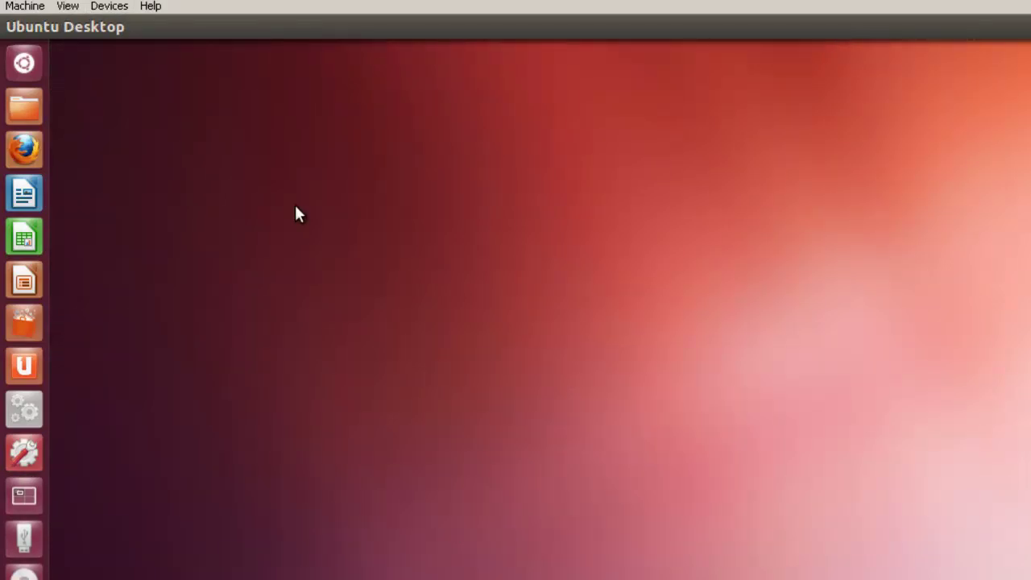